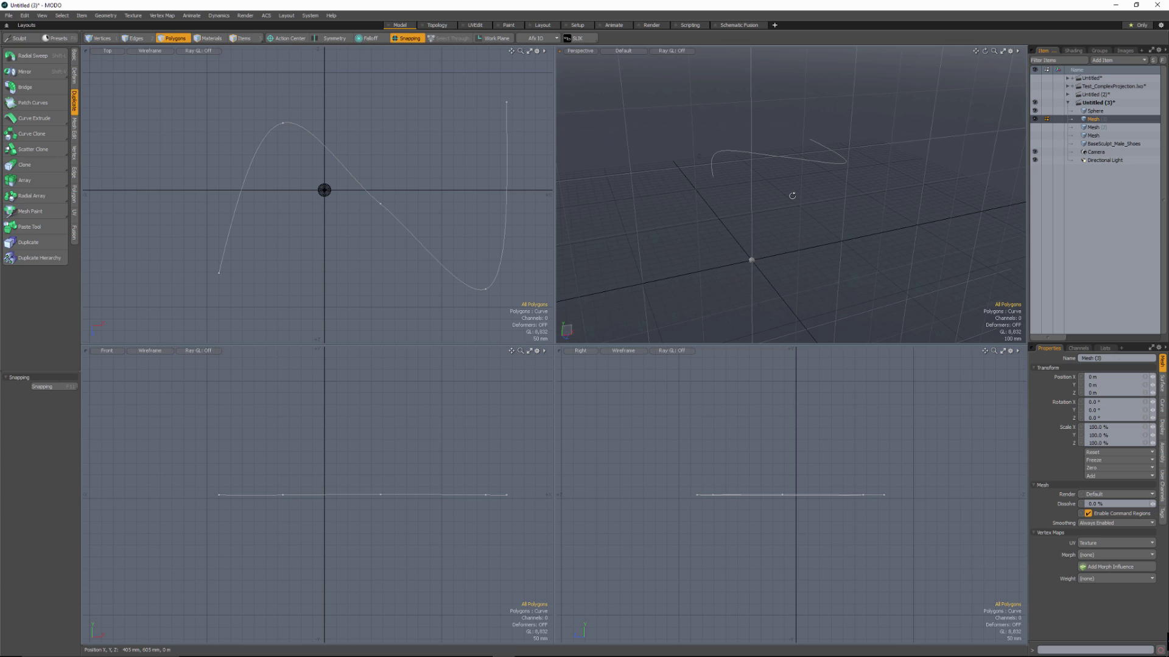
- Clone the Sphere mesh along the open S-shaped curve with Curve Clone
{"action": "left_click_drag", "start_coordinate": [834, 227], "coordinate": [702, 241], "text": "alt"}
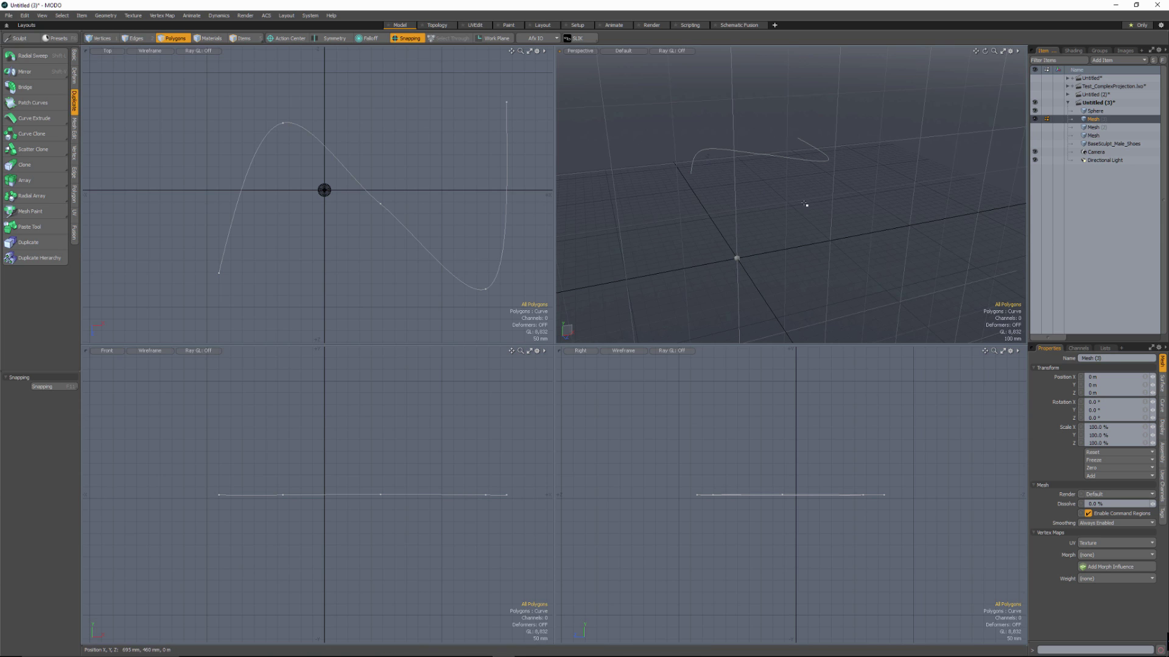
{"action": "left_click_drag", "start_coordinate": [804, 204], "coordinate": [798, 243], "text": "alt"}
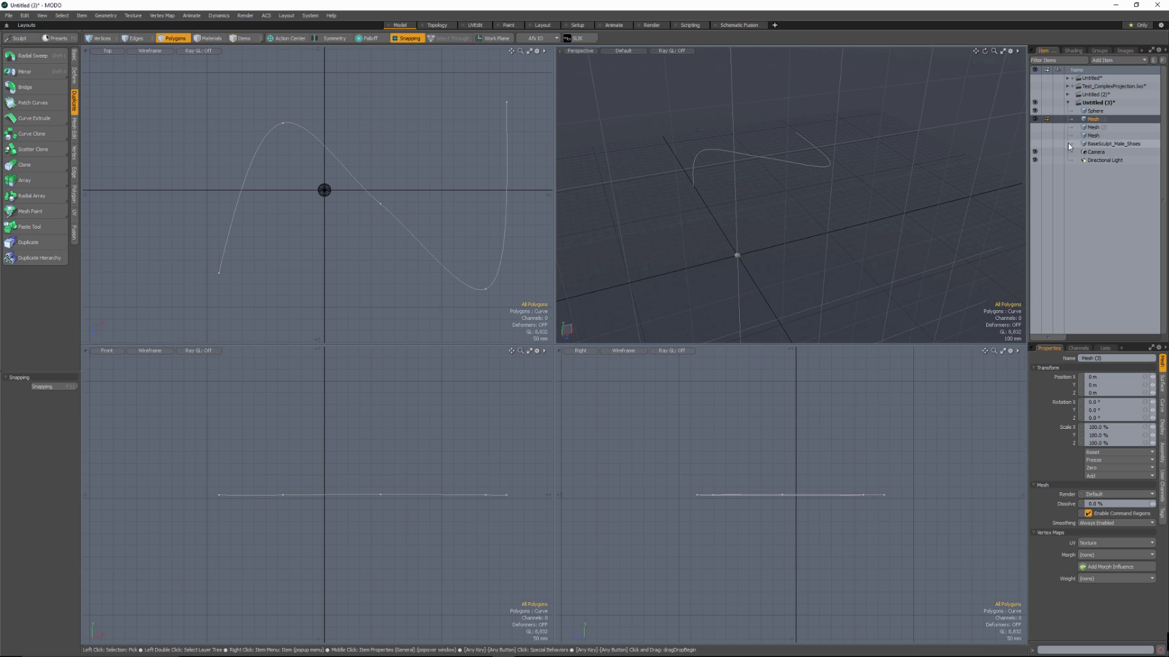
{"action": "left_click", "coordinate": [1093, 112]}
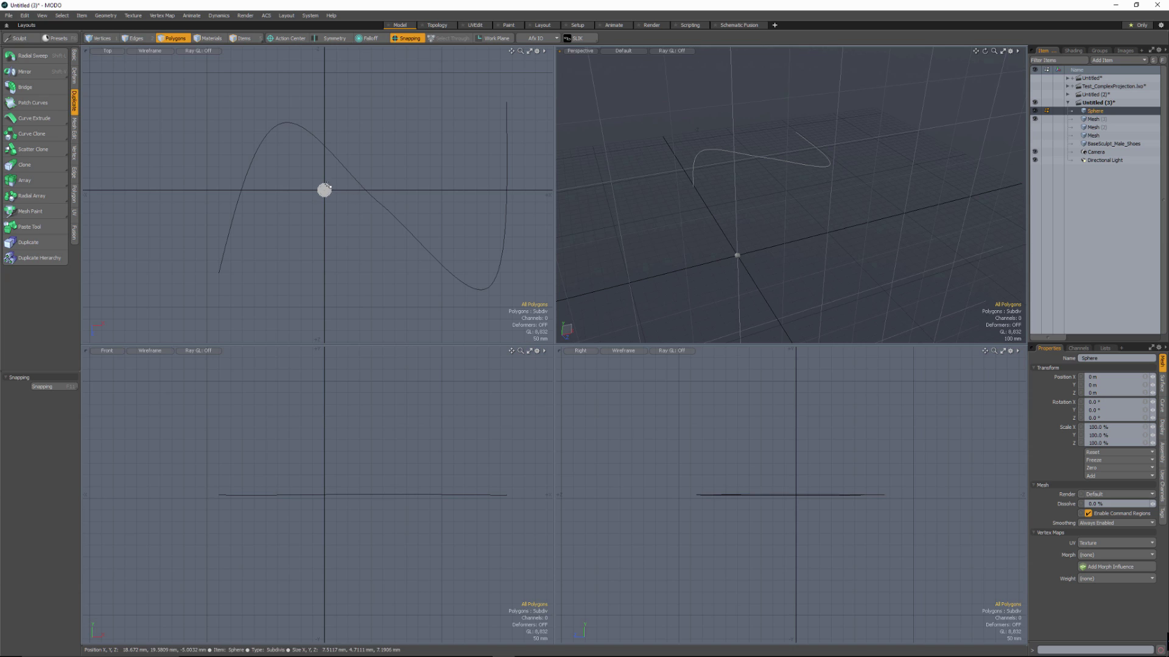
{"action": "left_click", "coordinate": [243, 38]}
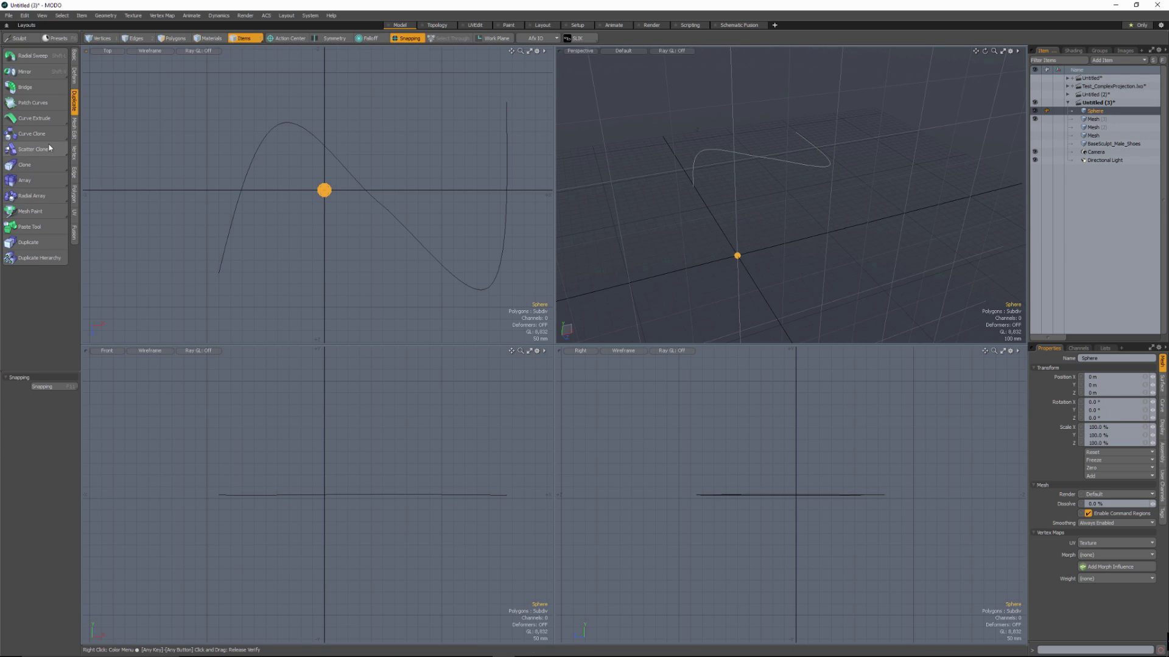
{"action": "key", "text": "ctrl"}
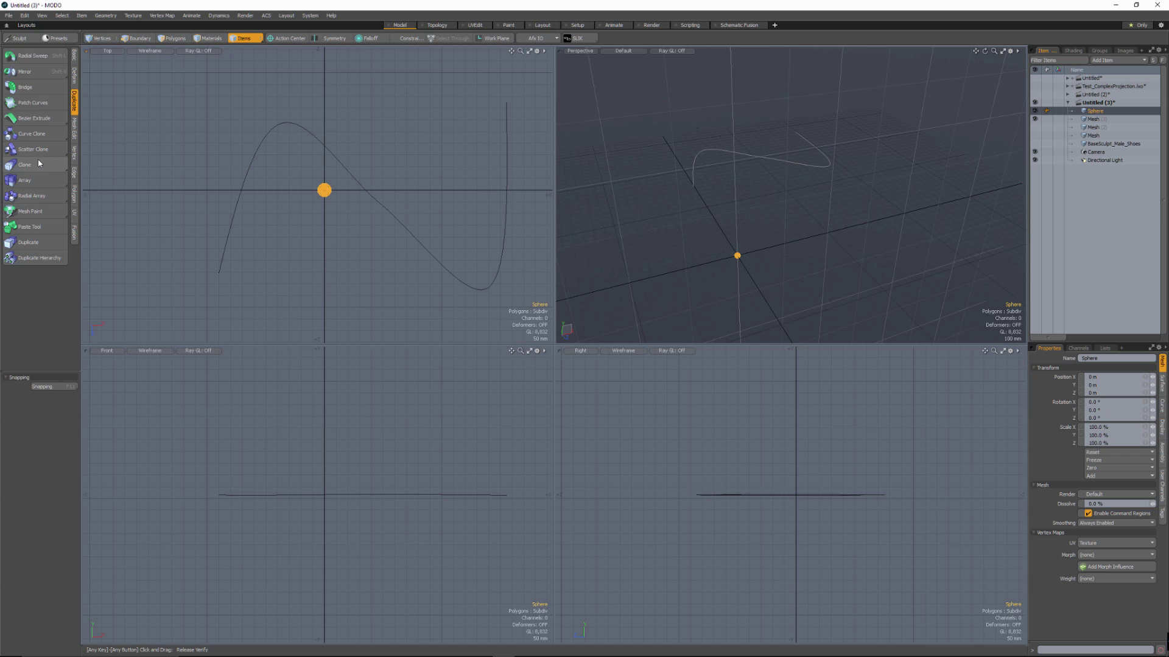
{"action": "key", "text": "alt"}
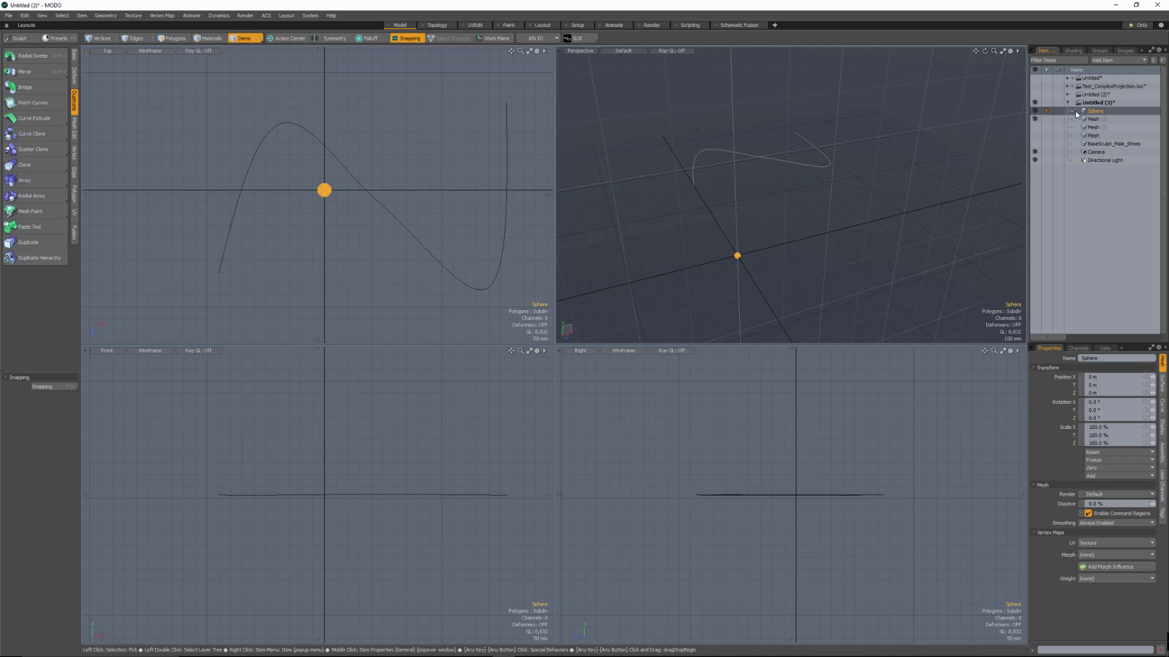
{"action": "key", "text": "3"}
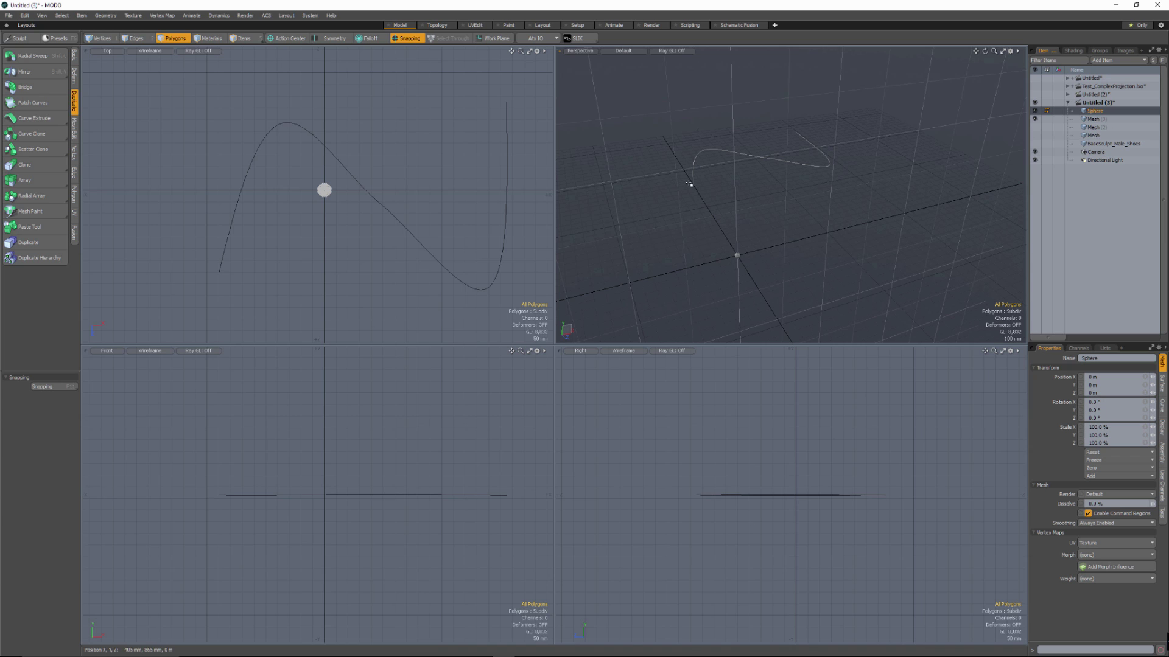
{"action": "left_click", "coordinate": [35, 134]}
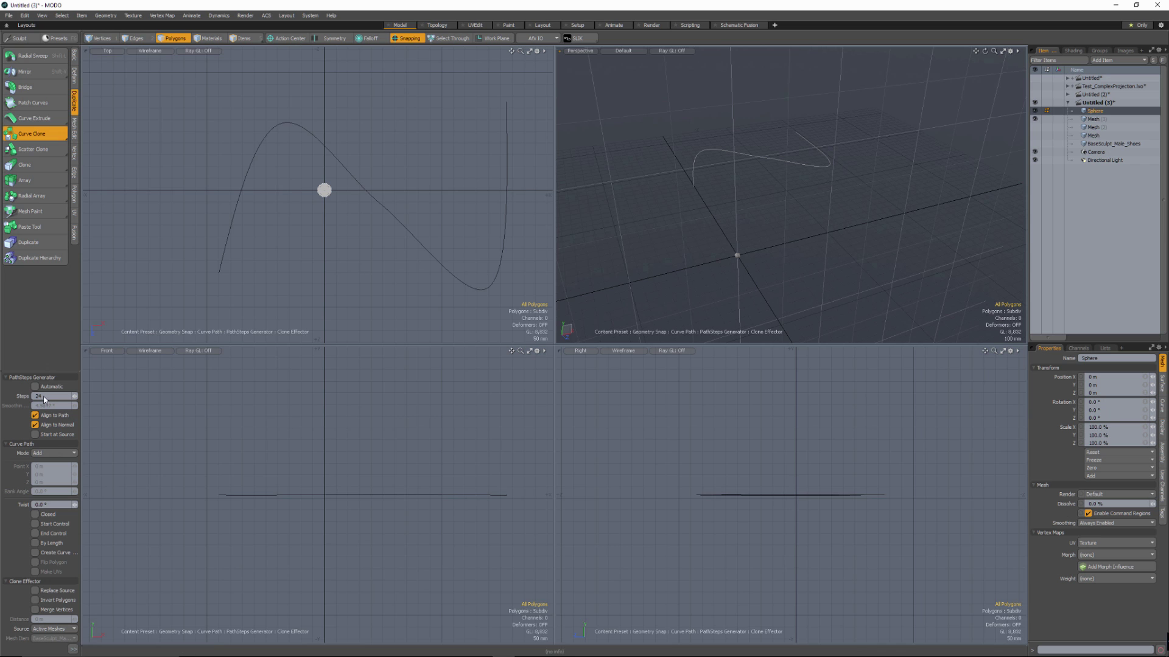
{"action": "left_click", "coordinate": [234, 215]}
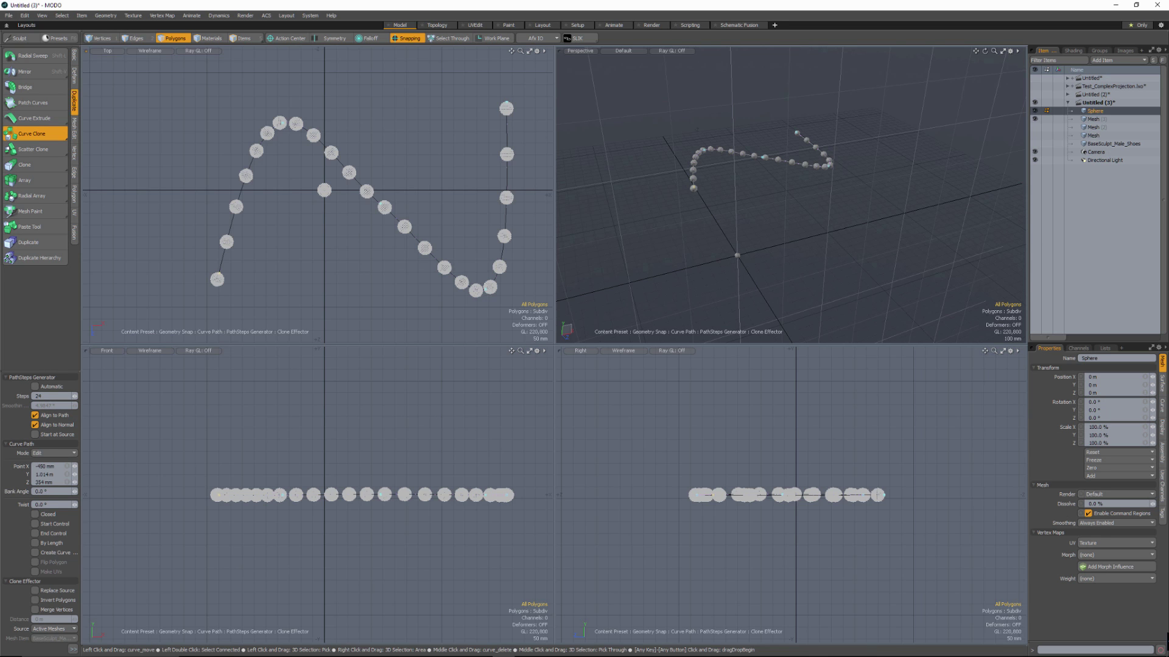
{"action": "left_click_drag", "start_coordinate": [915, 189], "coordinate": [825, 227], "text": "alt"}
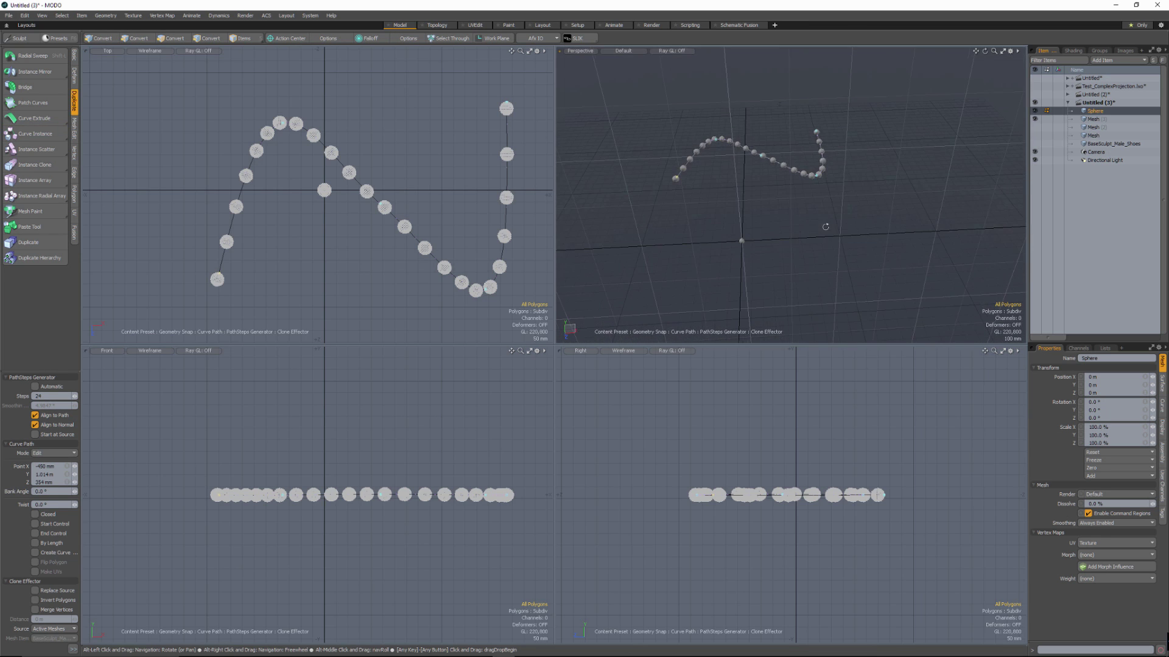
- Set the number of clone steps along the curve to 12
{"action": "left_click", "coordinate": [54, 395]}
{"action": "type", "text": "12"}
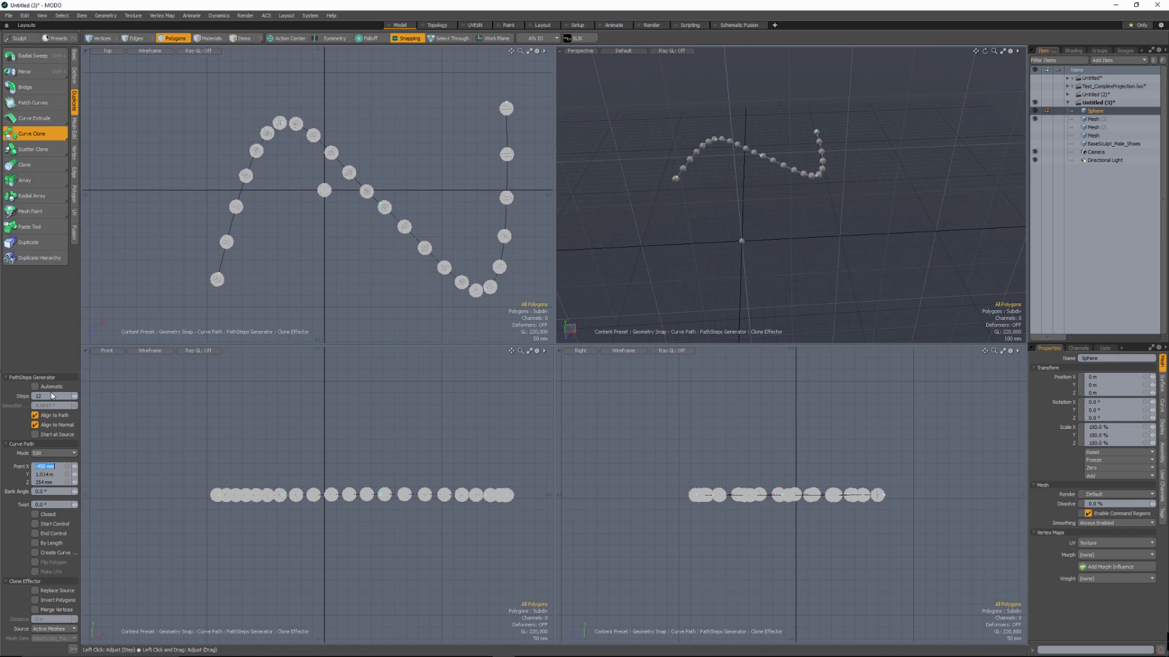
{"action": "key", "text": "Return"}
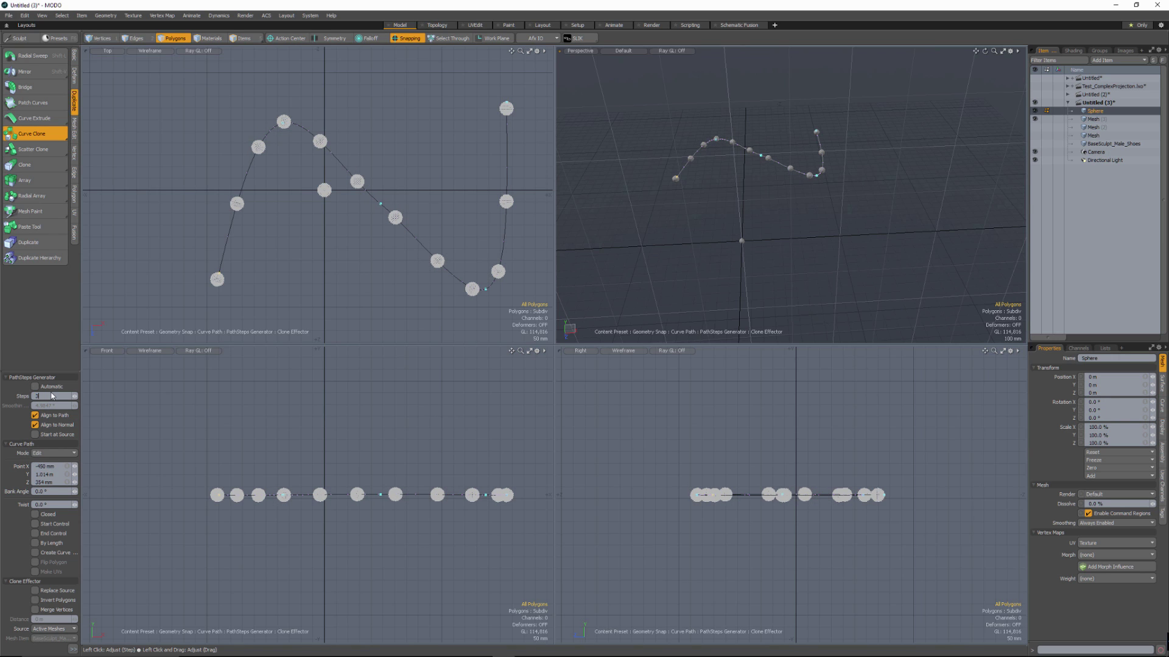
- Set the number of clone steps to 36 and space the clones By Length
{"action": "type", "text": "36"}
{"action": "key", "text": "Tab"}
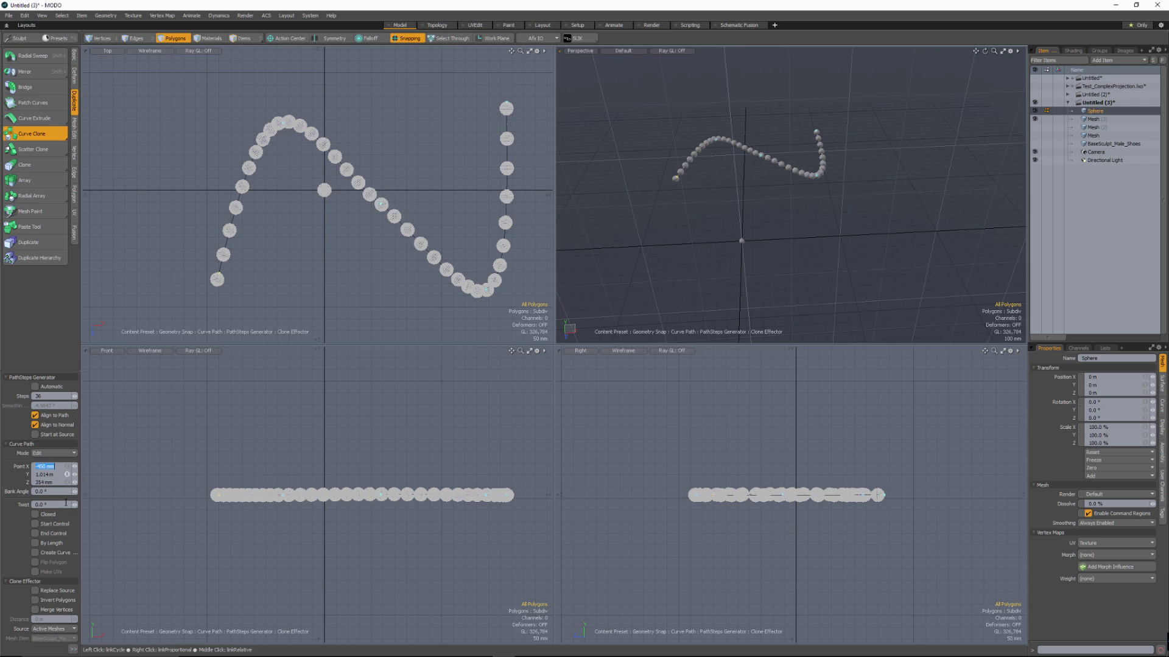
{"action": "left_click", "coordinate": [35, 543]}
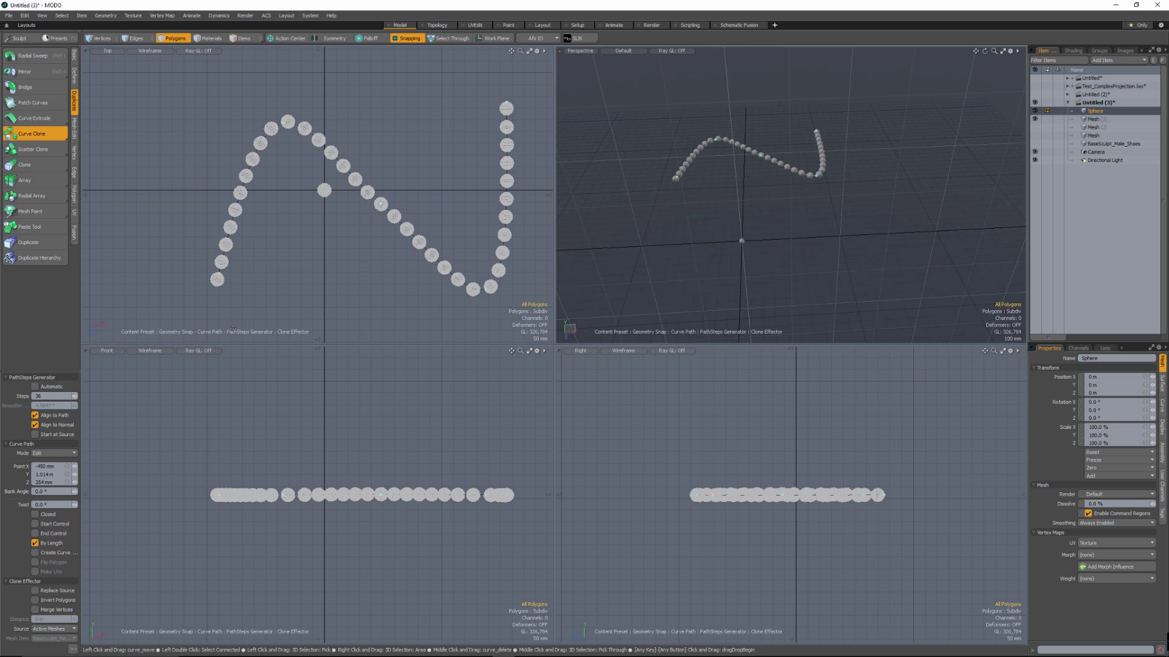
- Try the Start at Source option for the cloned spheres, and switch it back off
{"action": "left_click_drag", "start_coordinate": [774, 221], "coordinate": [794, 188], "text": "alt"}
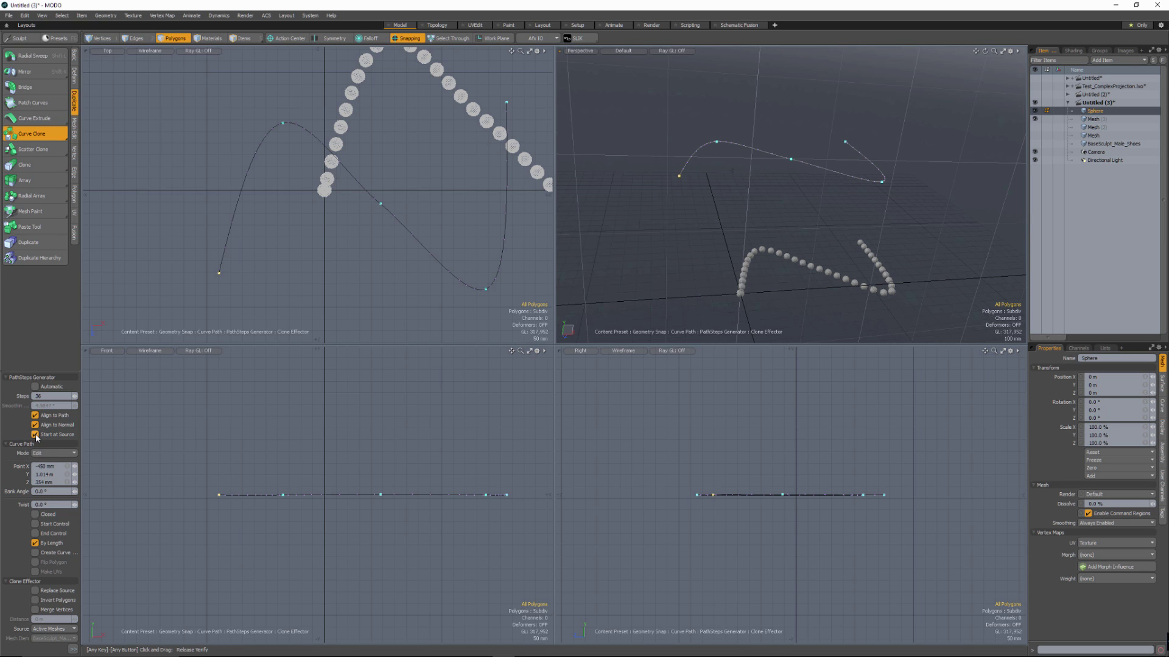
{"action": "left_click", "coordinate": [34, 435]}
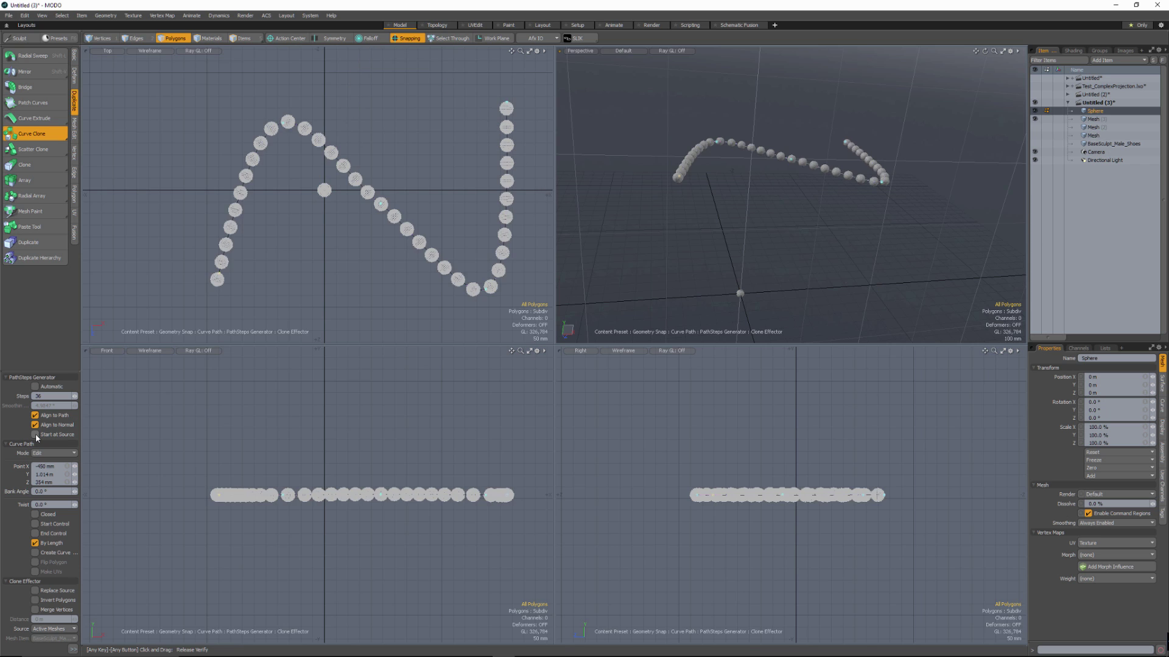
{"action": "mouse_move", "coordinate": [778, 156]}
{"action": "left_mouse_down", "text": "alt"}
{"action": "mouse_move", "coordinate": [837, 174]}
{"action": "mouse_move", "coordinate": [810, 228]}
{"action": "left_mouse_up", "text": "alt"}
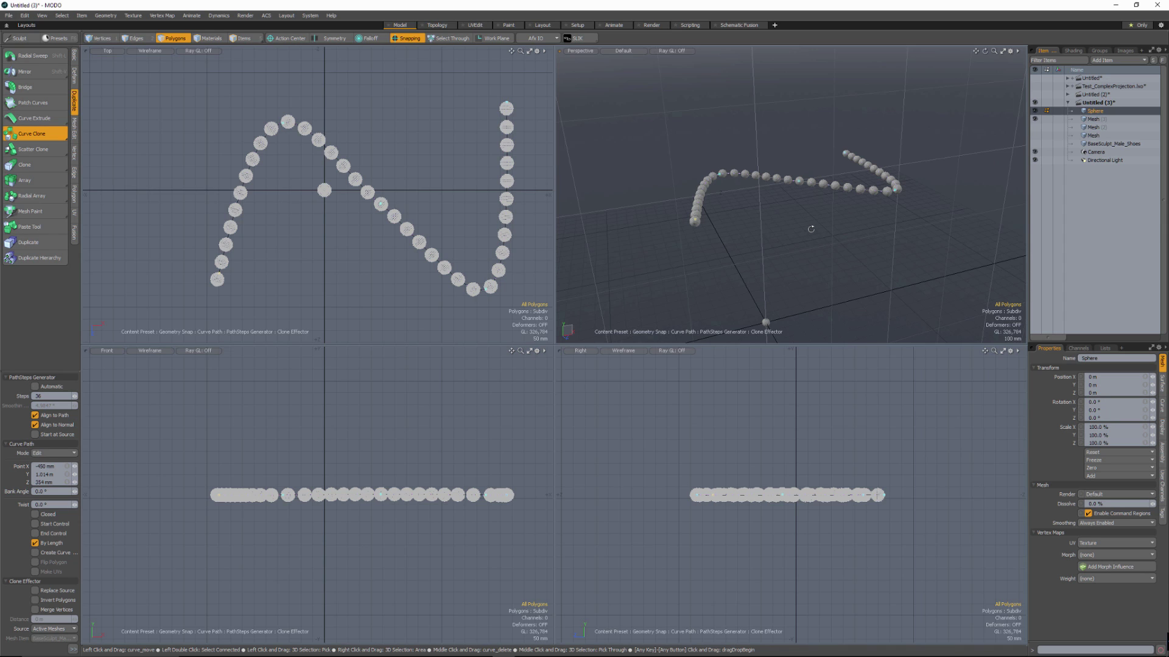
{"action": "left_click_drag", "start_coordinate": [810, 227], "coordinate": [767, 222], "text": "alt"}
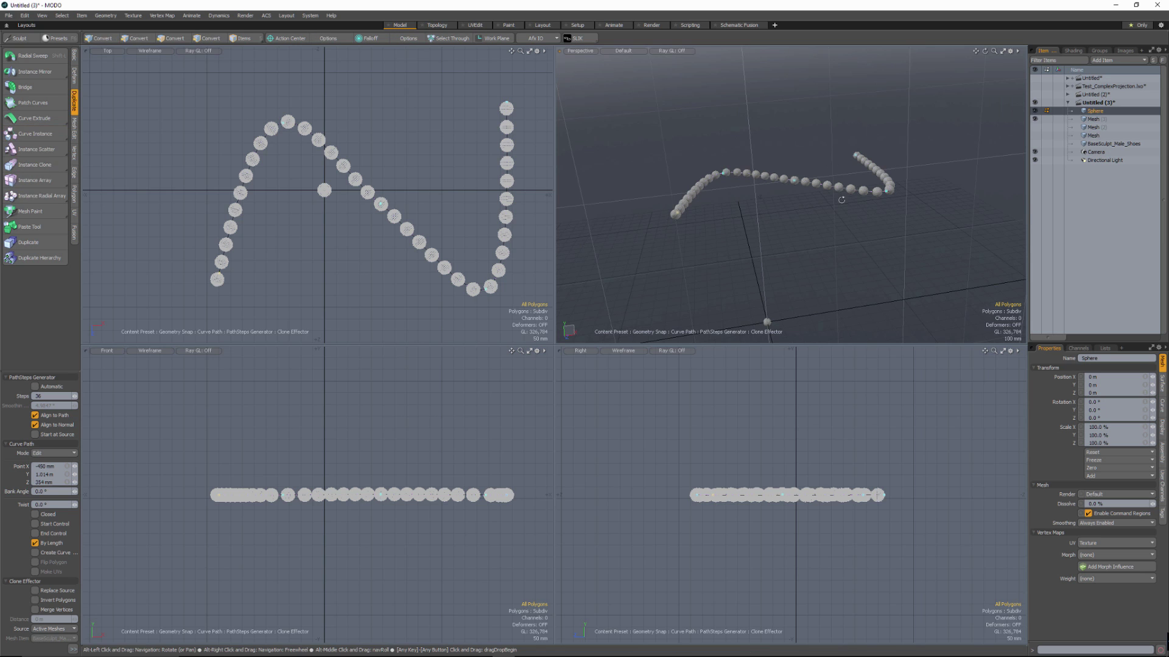
- Move the clone path's second control point to about X -158 mm, Y 1.132 m, Z -202 mm
{"action": "left_click_drag", "start_coordinate": [840, 199], "coordinate": [813, 131], "text": "alt"}
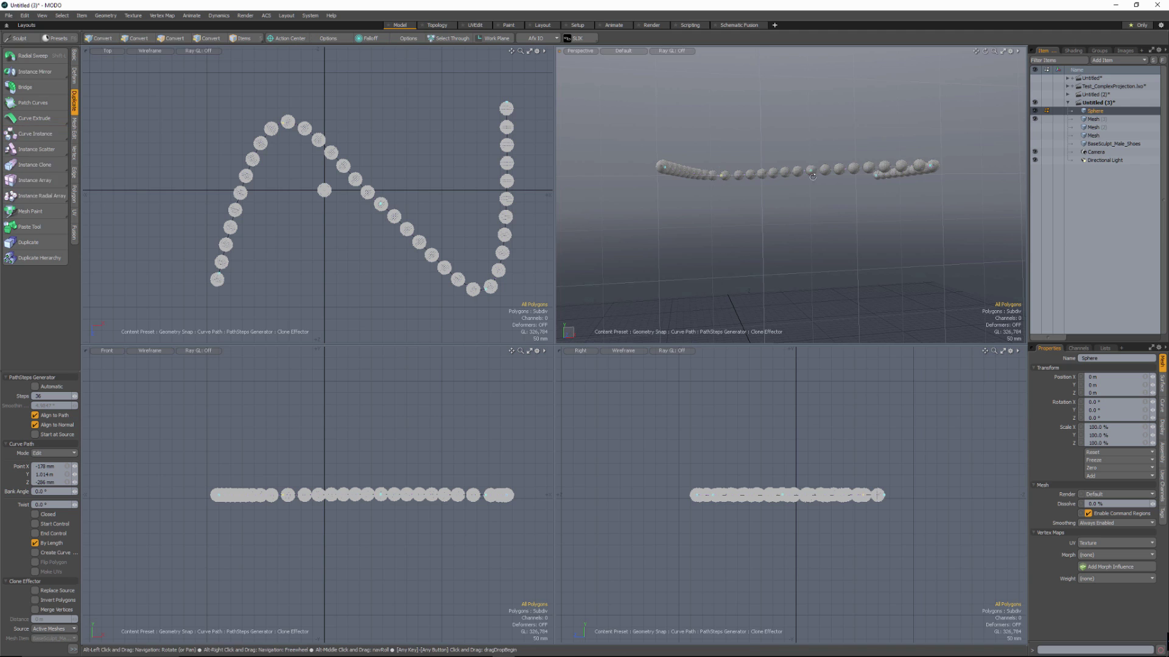
{"action": "left_click_drag", "start_coordinate": [722, 176], "coordinate": [723, 170], "text": "alt"}
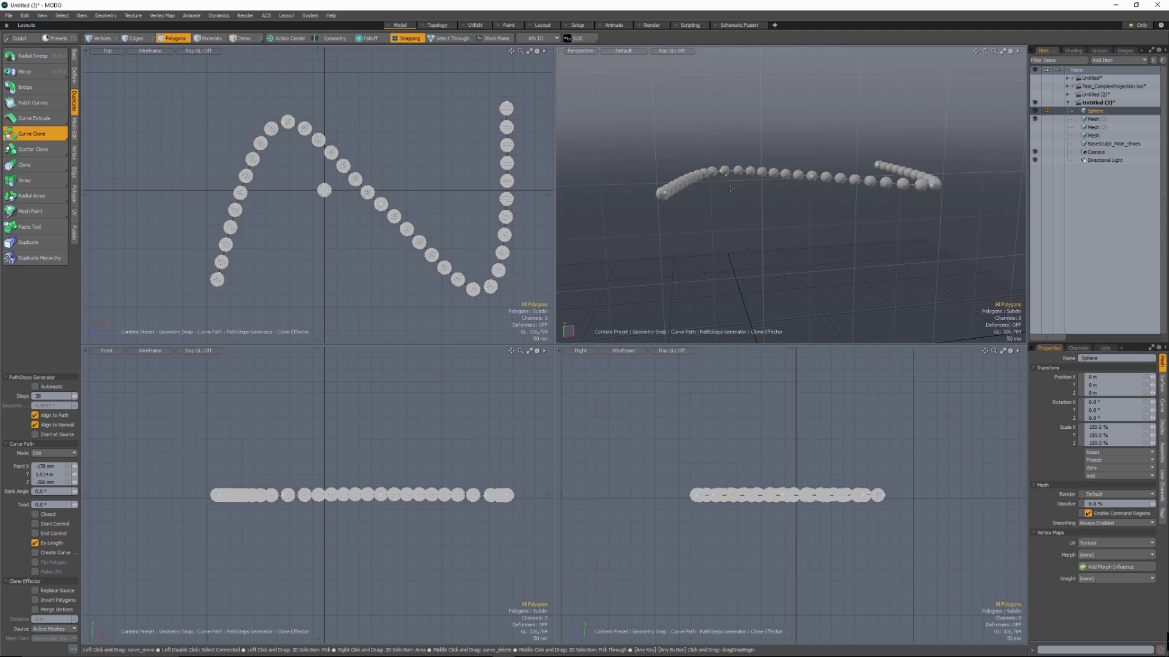
{"action": "left_click_drag", "start_coordinate": [724, 420], "coordinate": [710, 418], "text": "alt"}
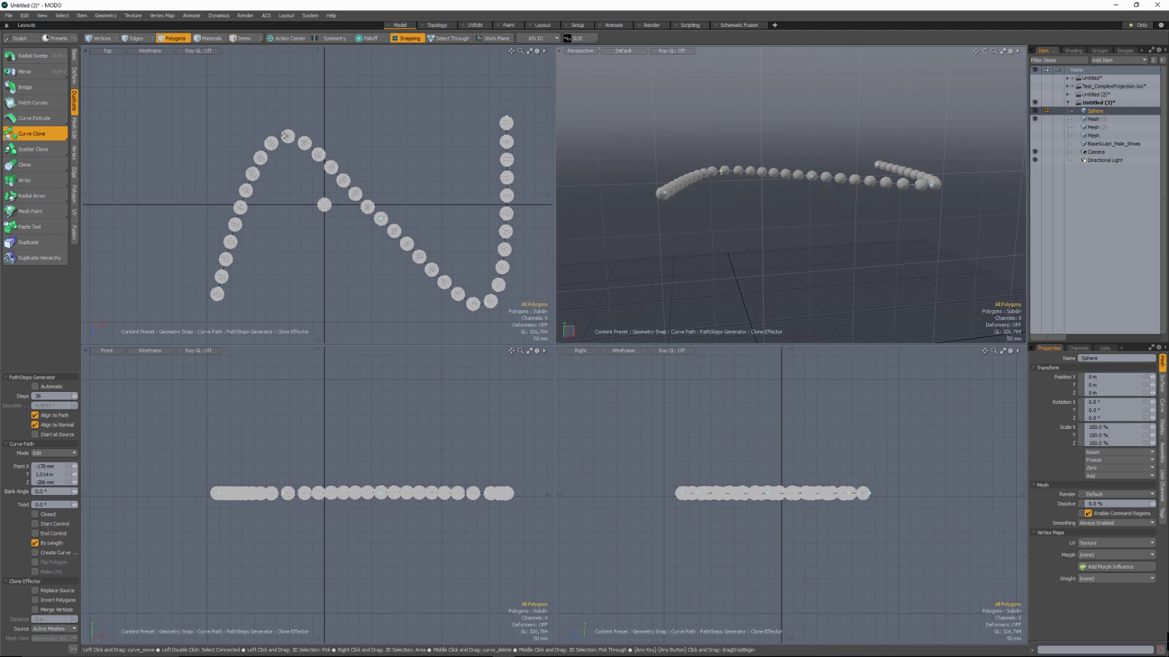
{"action": "left_click_drag", "start_coordinate": [284, 141], "coordinate": [288, 157]}
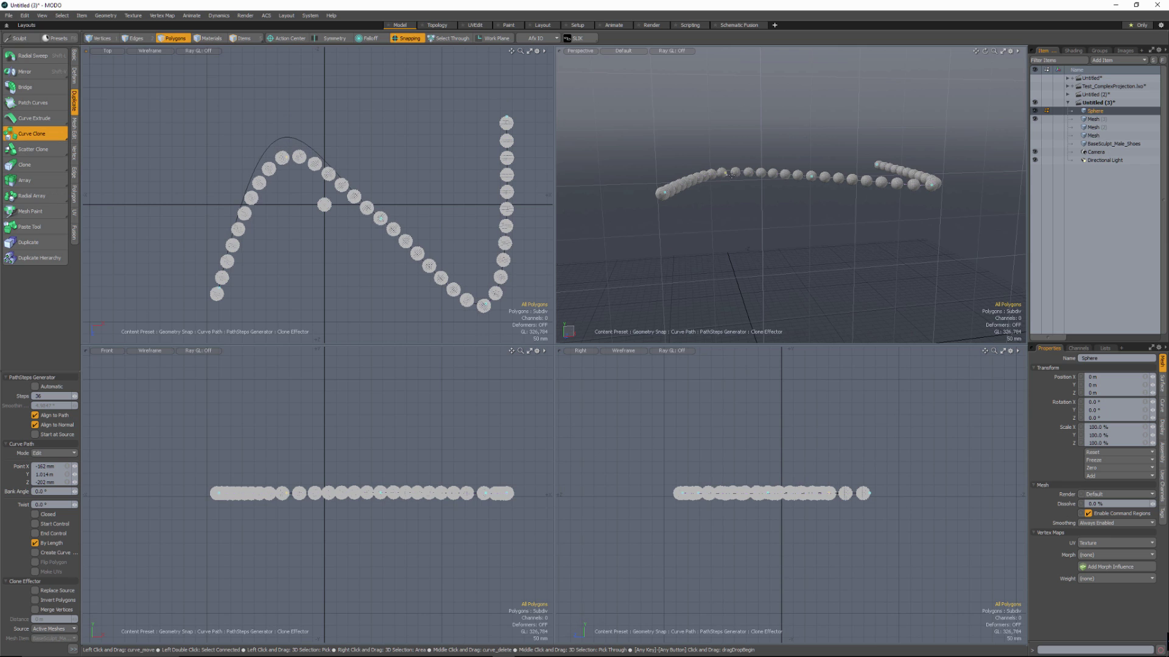
{"action": "scroll", "coordinate": [686, 190], "scroll_direction": "up", "scroll_amount": 6}
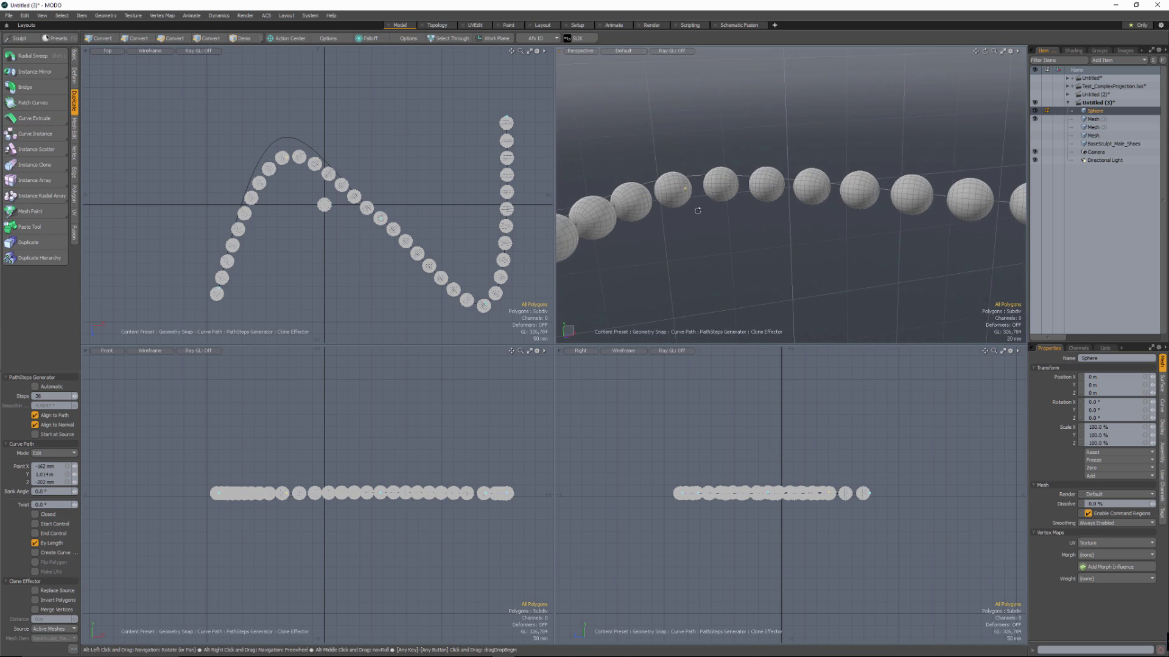
{"action": "left_click_drag", "start_coordinate": [686, 190], "coordinate": [689, 109]}
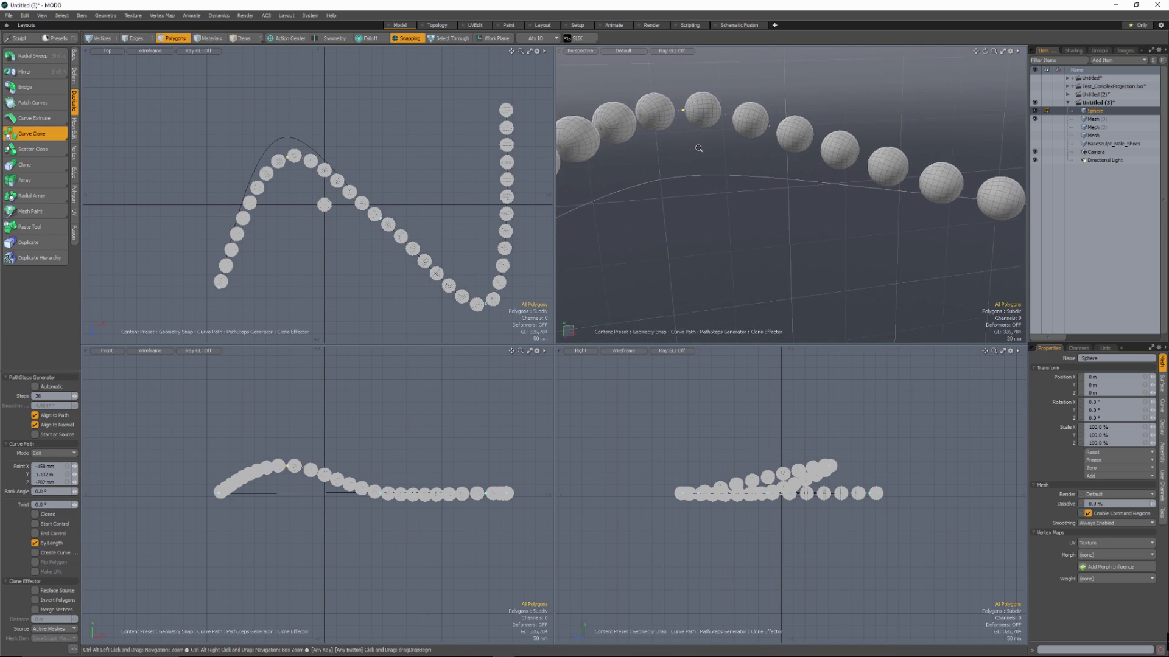
- Lower the middle of the clone path, and discard the sphere clones from the open curve
{"action": "scroll", "coordinate": [697, 149], "scroll_direction": "down", "scroll_amount": 6}
{"action": "left_click_drag", "start_coordinate": [681, 159], "coordinate": [780, 169], "text": "alt"}
{"action": "scroll", "coordinate": [909, 238], "scroll_direction": "down", "scroll_amount": 5}
{"action": "mouse_move", "coordinate": [907, 238]}
{"action": "left_mouse_down", "text": "alt"}
{"action": "mouse_move", "coordinate": [751, 210]}
{"action": "mouse_move", "coordinate": [763, 168]}
{"action": "mouse_move", "coordinate": [720, 200]}
{"action": "left_mouse_up", "text": "alt"}
{"action": "key", "text": "space"}
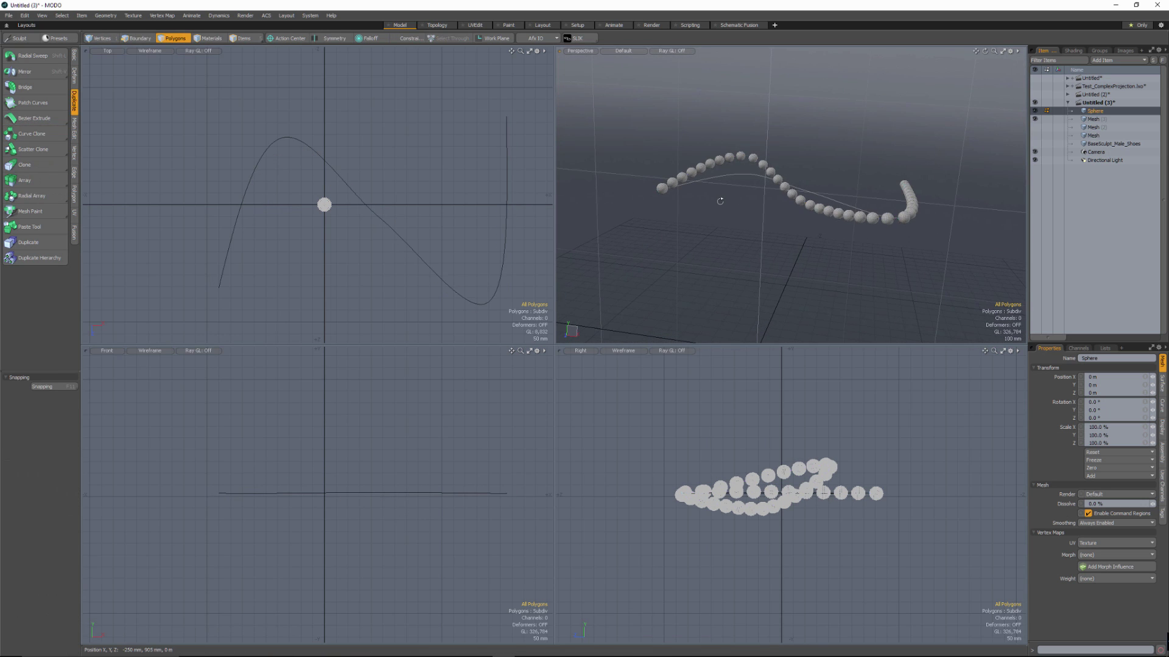
- Make the hidden Mesh (2) item with the closed curve visible
{"action": "mouse_move", "coordinate": [871, 177]}
{"action": "left_mouse_down", "text": "alt"}
{"action": "mouse_move", "coordinate": [738, 172]}
{"action": "mouse_move", "coordinate": [788, 261]}
{"action": "mouse_move", "coordinate": [808, 242]}
{"action": "left_mouse_up", "text": "alt"}
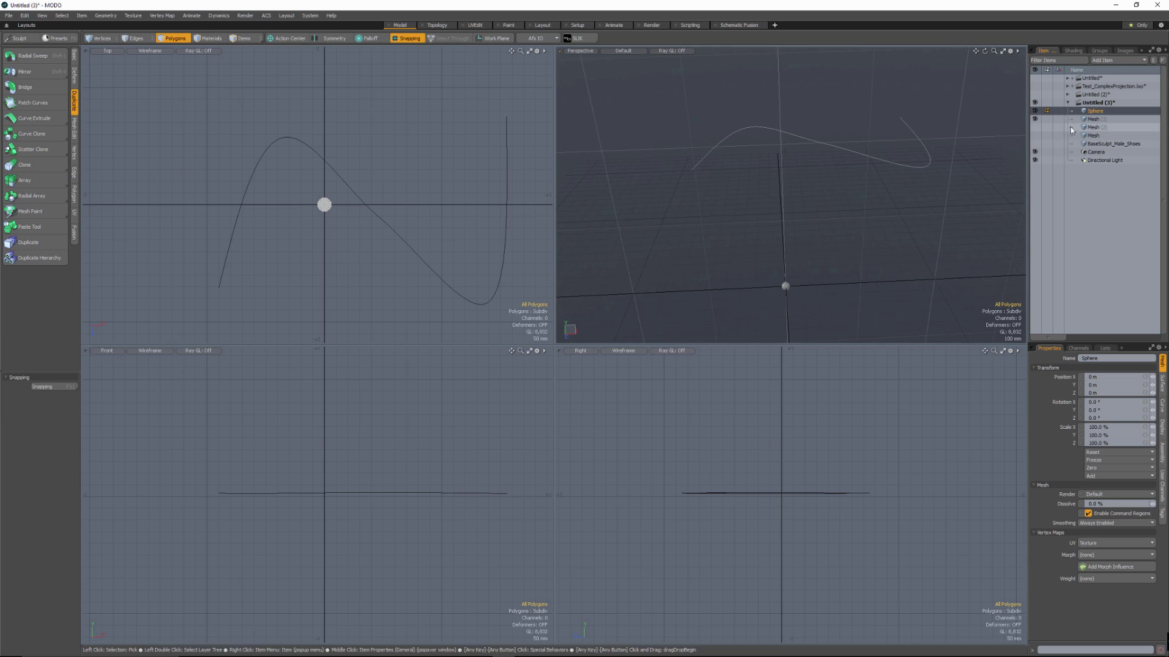
{"action": "left_click", "coordinate": [1034, 127]}
{"action": "left_click_drag", "start_coordinate": [767, 171], "coordinate": [814, 209], "text": "alt"}
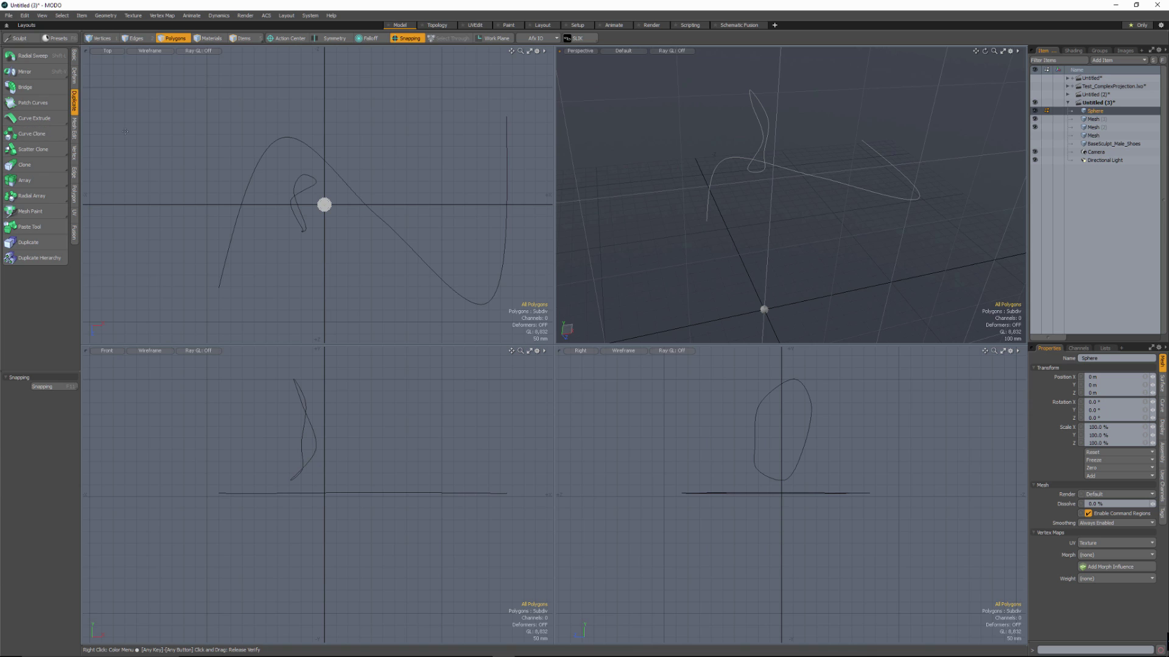
- Clone the Sphere along the closed curve of Mesh (2) with Curve Clone, and undo the clones
{"action": "left_click", "coordinate": [33, 133]}
{"action": "left_click", "coordinate": [765, 141]}
{"action": "mouse_move", "coordinate": [829, 187]}
{"action": "left_mouse_down", "text": "alt"}
{"action": "mouse_move", "coordinate": [757, 185]}
{"action": "mouse_move", "coordinate": [815, 194]}
{"action": "left_mouse_up", "text": "alt"}
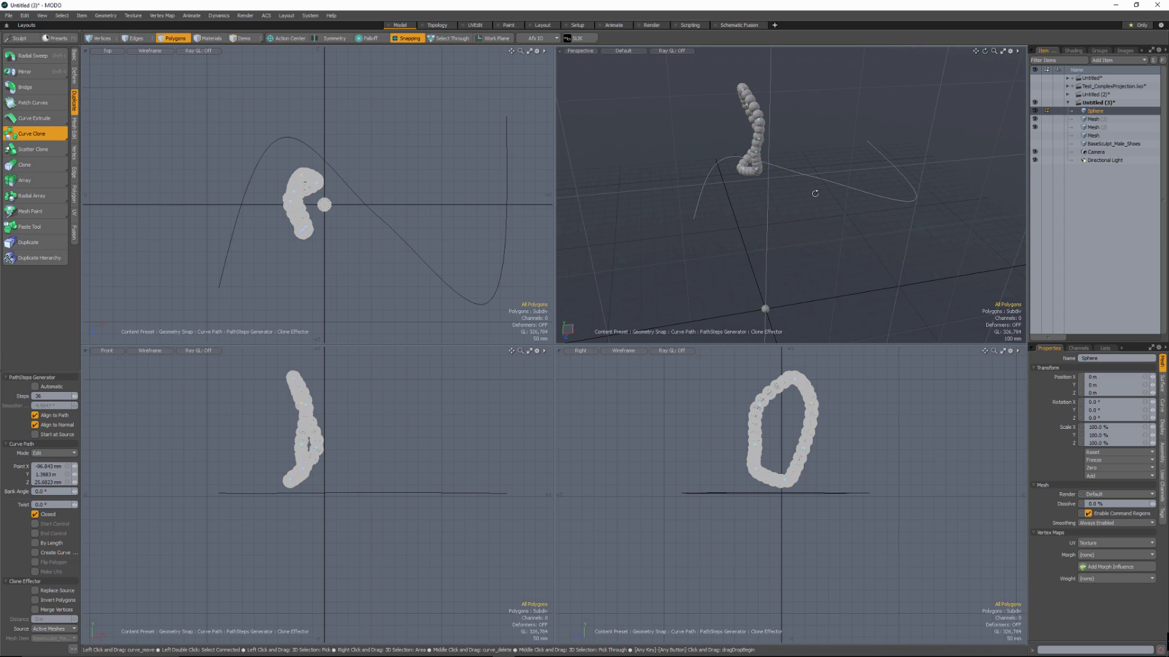
{"action": "key", "text": "ctrl+z"}
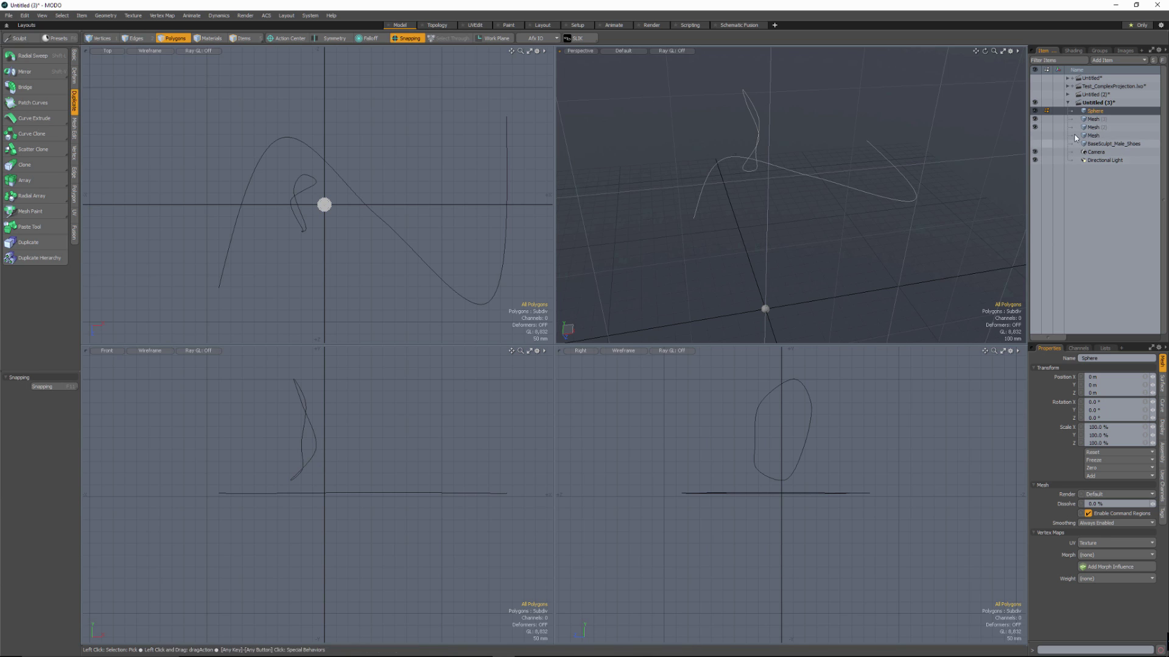
- Make the remaining hidden curve mesh visible and clone the Sphere along its lower section with Curve Clone
{"action": "left_click", "coordinate": [1035, 135]}
{"action": "left_click_drag", "start_coordinate": [855, 177], "coordinate": [788, 178], "text": "alt"}
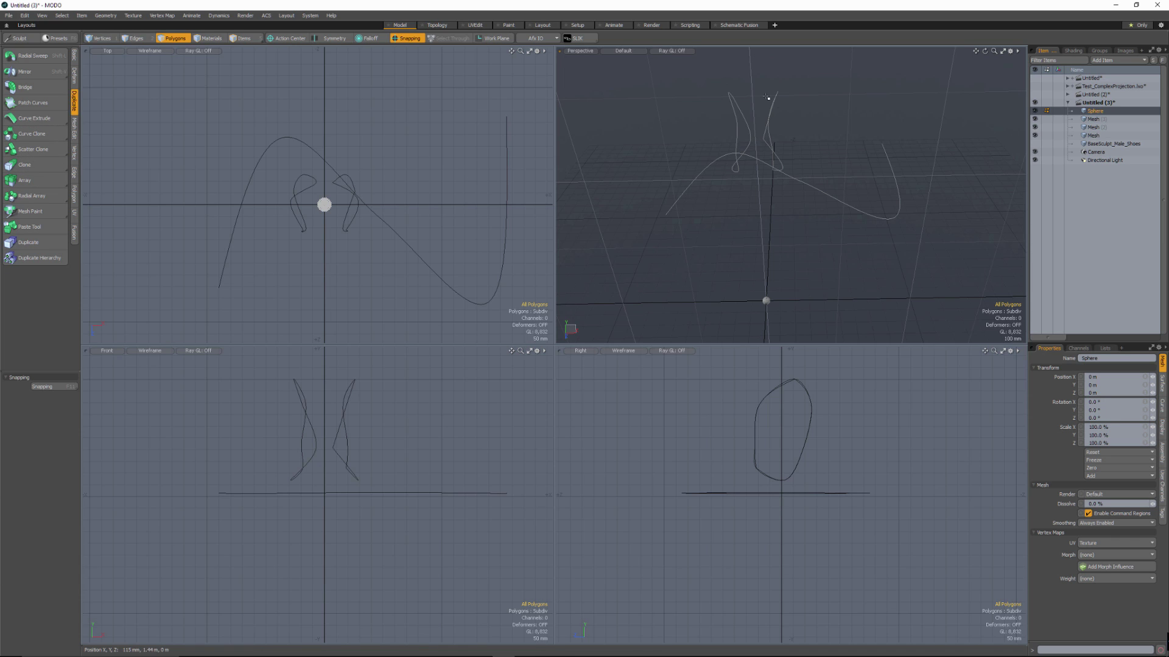
{"action": "left_click", "coordinate": [28, 137]}
{"action": "left_click", "coordinate": [782, 168]}
{"action": "left_click_drag", "start_coordinate": [808, 177], "coordinate": [807, 176], "text": "alt"}
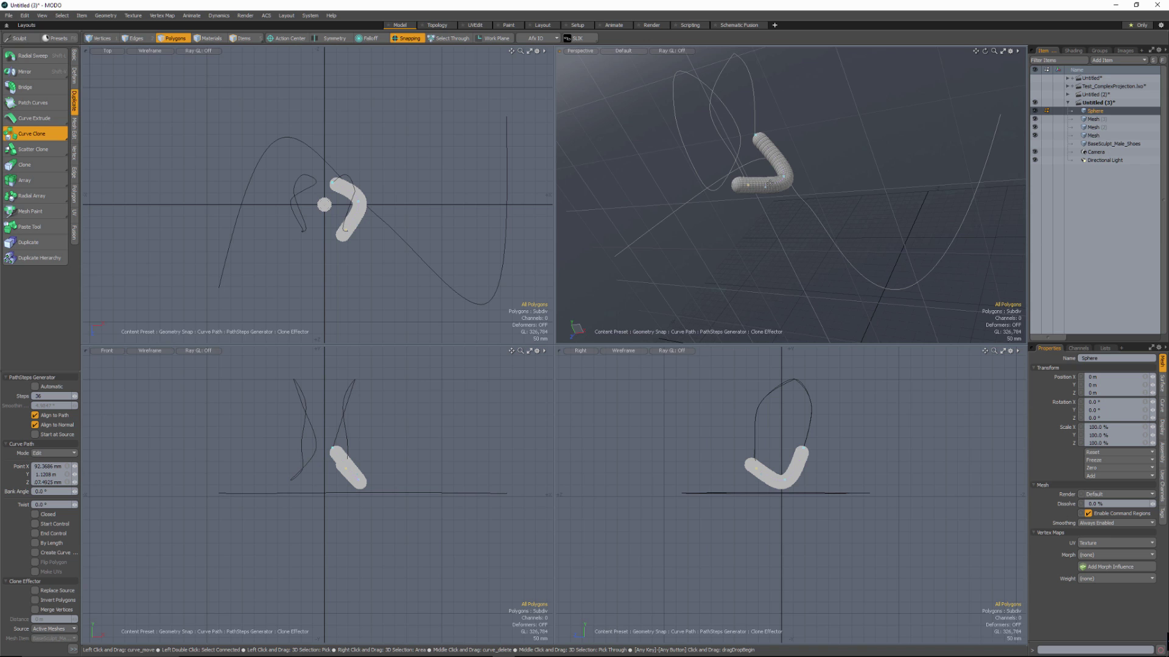
- Set the number of clone steps on this curve to 12 and space the clones By Length
{"action": "left_click_drag", "start_coordinate": [801, 146], "coordinate": [799, 177], "text": "alt"}
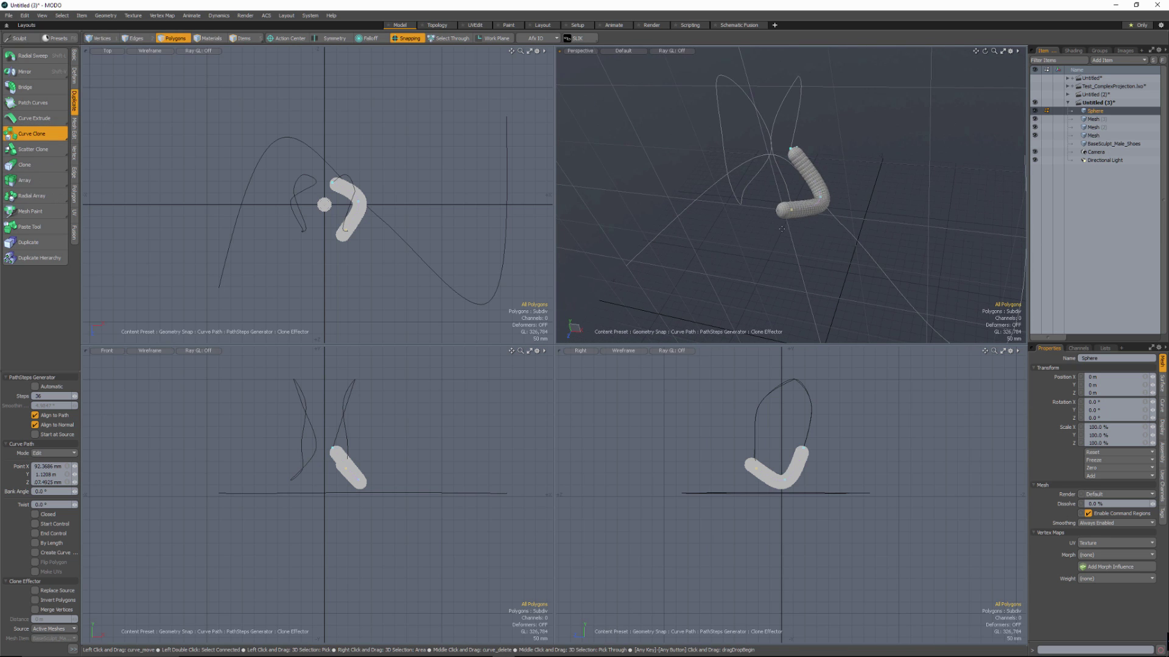
{"action": "left_click_drag", "start_coordinate": [781, 229], "coordinate": [913, 118], "text": "alt"}
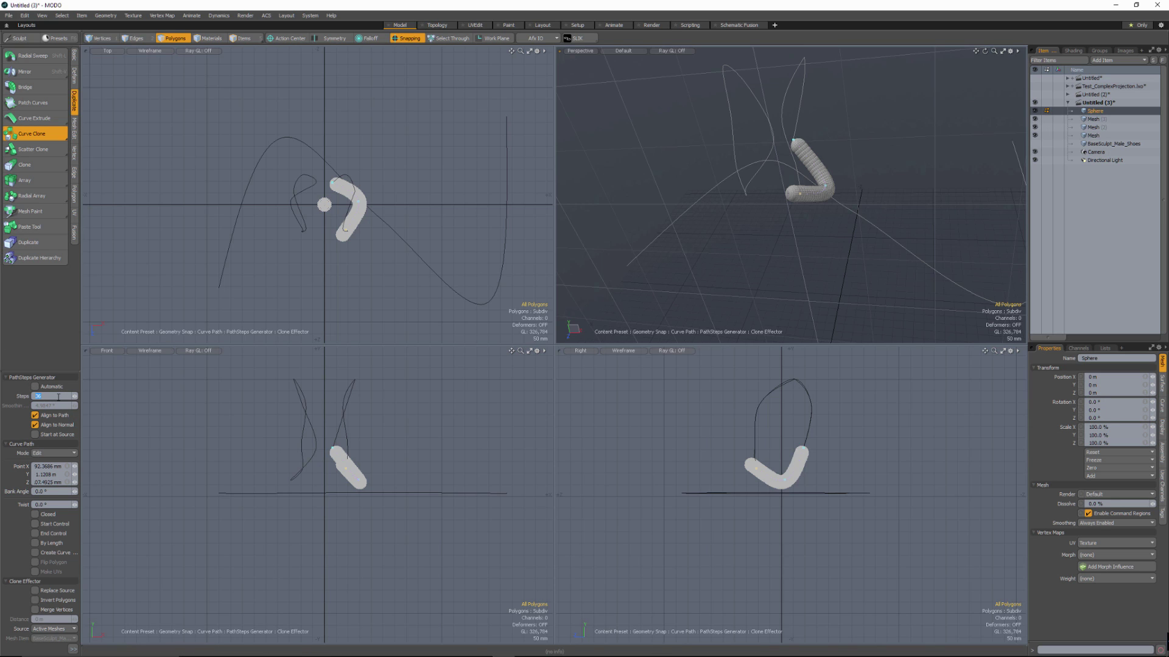
{"action": "type", "text": "12"}
{"action": "key", "text": "Tab"}
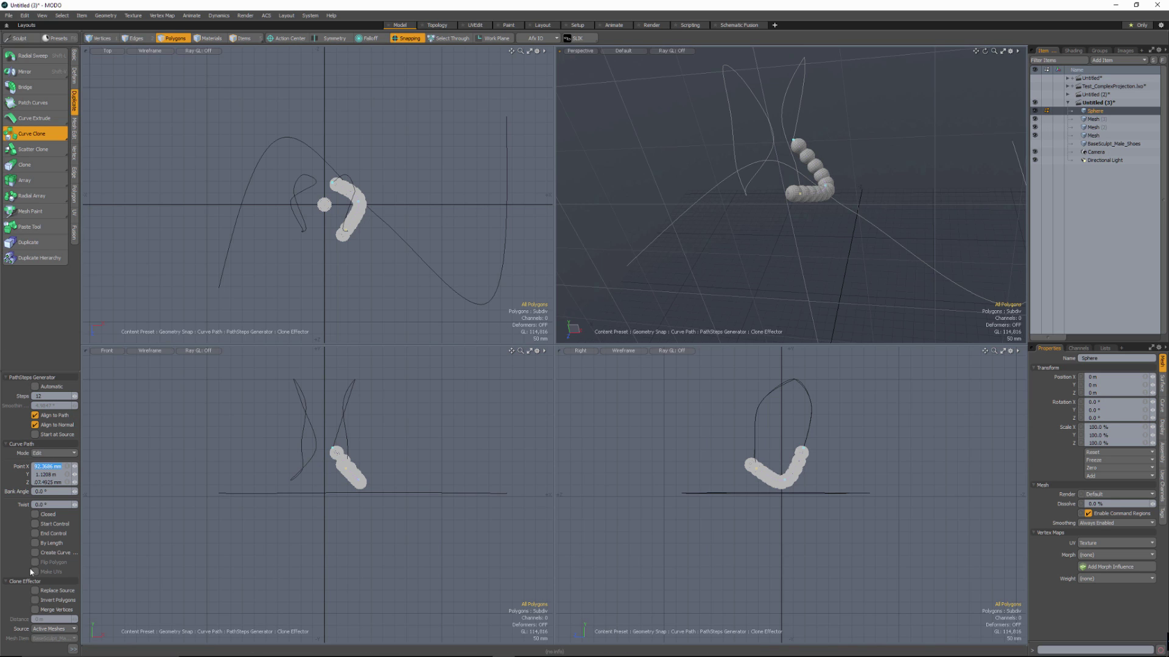
{"action": "left_click", "coordinate": [35, 543]}
- Hide the open S-curve mesh and Mesh (2), leaving only the curve in use visible
{"action": "mouse_move", "coordinate": [855, 207]}
{"action": "left_mouse_down", "text": "alt"}
{"action": "mouse_move", "coordinate": [773, 222]}
{"action": "mouse_move", "coordinate": [815, 199]}
{"action": "mouse_move", "coordinate": [848, 202]}
{"action": "left_mouse_up", "text": "alt"}
{"action": "left_click", "coordinate": [1035, 119]}
{"action": "left_click", "coordinate": [1034, 127]}
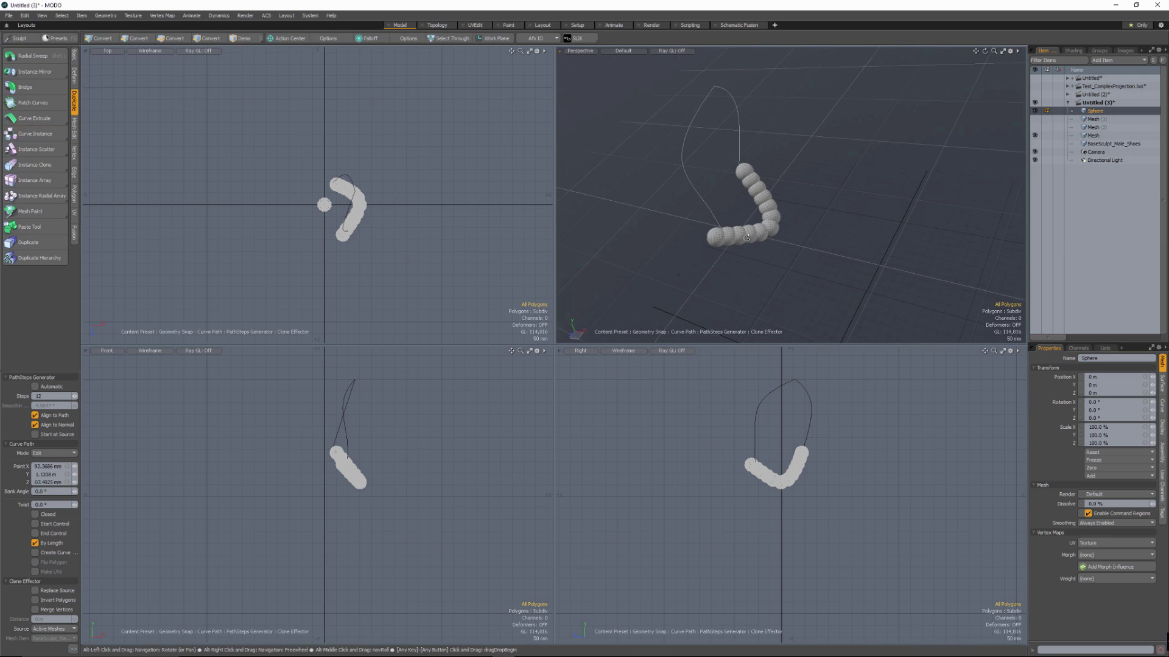
- Try to clone everything in the Sphere mesh along the segmented curve's next section with Curve Clone, and undo the clones
{"action": "left_click", "coordinate": [1094, 135]}
{"action": "key", "text": "space"}
{"action": "key", "text": "1"}
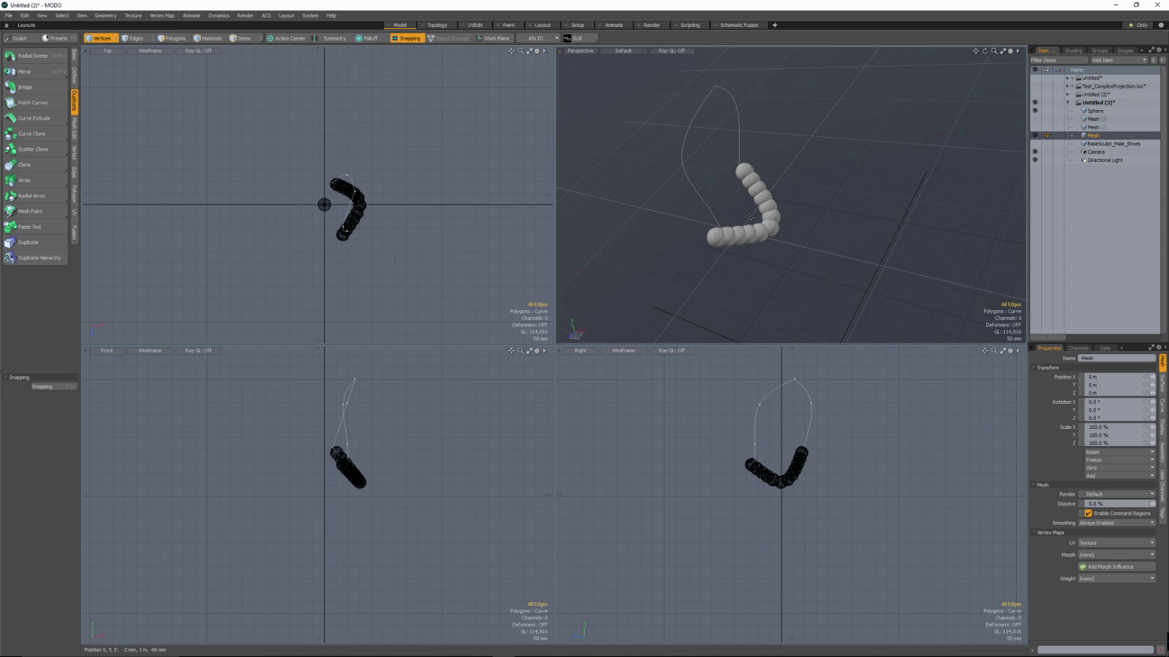
{"action": "left_click_drag", "start_coordinate": [783, 256], "coordinate": [847, 218], "text": "alt"}
{"action": "left_click", "coordinate": [1094, 112]}
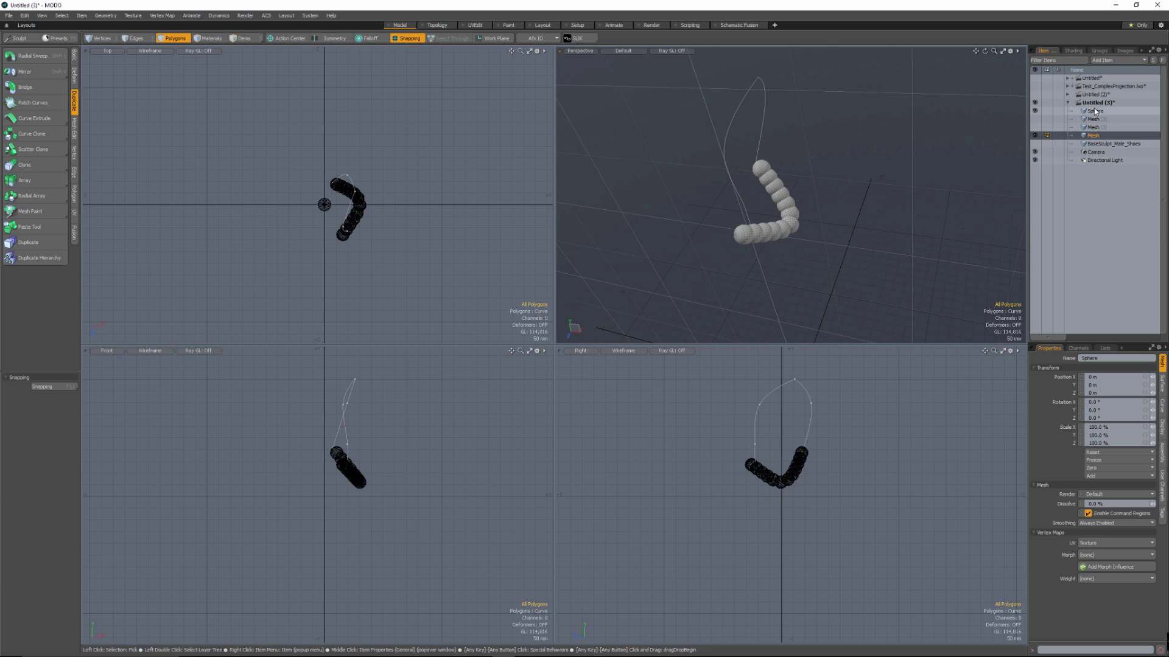
{"action": "left_click", "coordinate": [33, 134]}
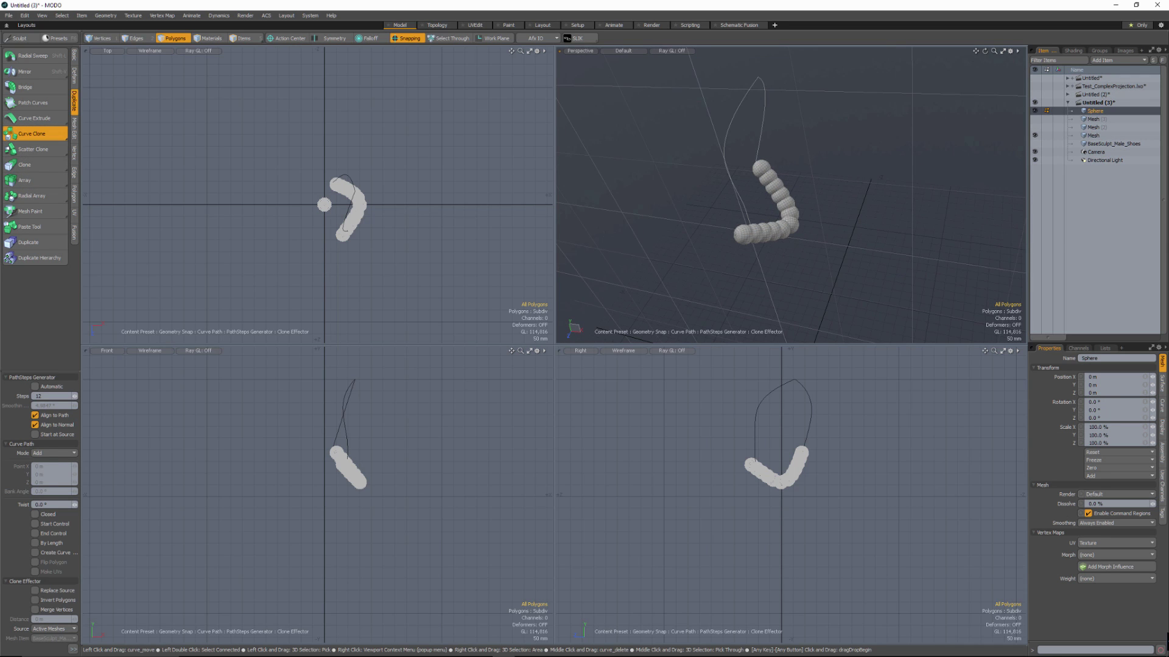
{"action": "left_click", "coordinate": [726, 139]}
{"action": "mouse_move", "coordinate": [791, 207]}
{"action": "left_mouse_down", "text": "alt"}
{"action": "mouse_move", "coordinate": [761, 173]}
{"action": "mouse_move", "coordinate": [853, 243]}
{"action": "mouse_move", "coordinate": [892, 228]}
{"action": "mouse_move", "coordinate": [741, 211]}
{"action": "mouse_move", "coordinate": [749, 200]}
{"action": "left_mouse_up", "text": "alt"}
{"action": "key", "text": "ctrl+z"}
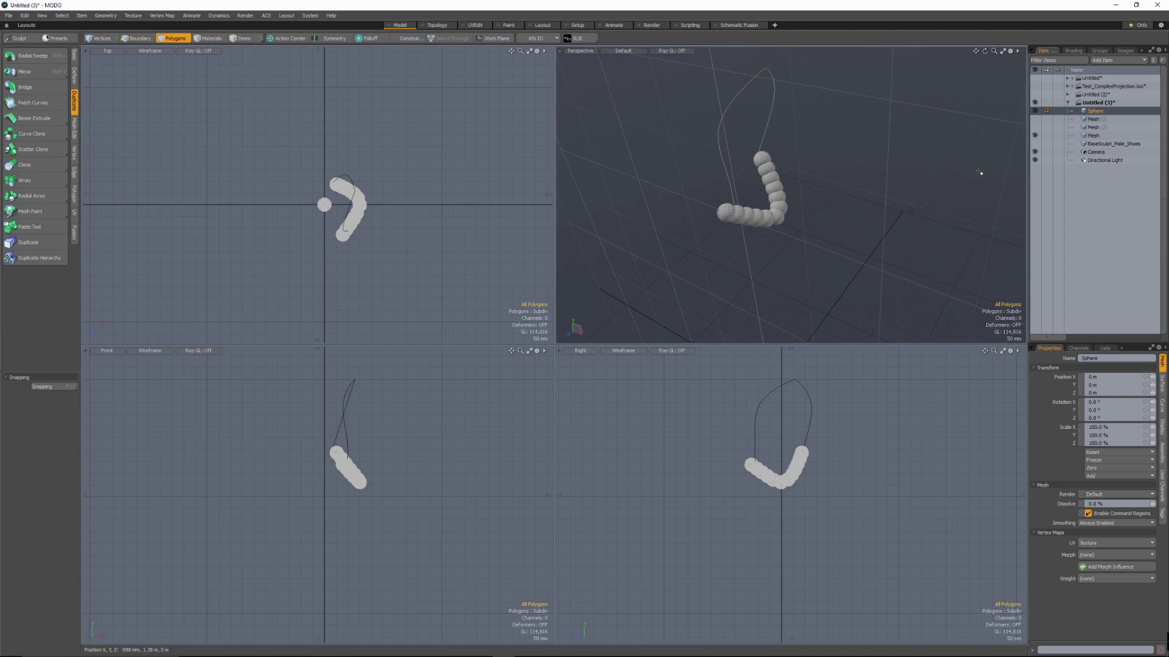
- Select only the original sphere's polygons at the origin and clone them along the curve section adjoining the existing clones with Curve Clone
{"action": "left_click_drag", "start_coordinate": [979, 171], "coordinate": [818, 258], "text": "alt"}
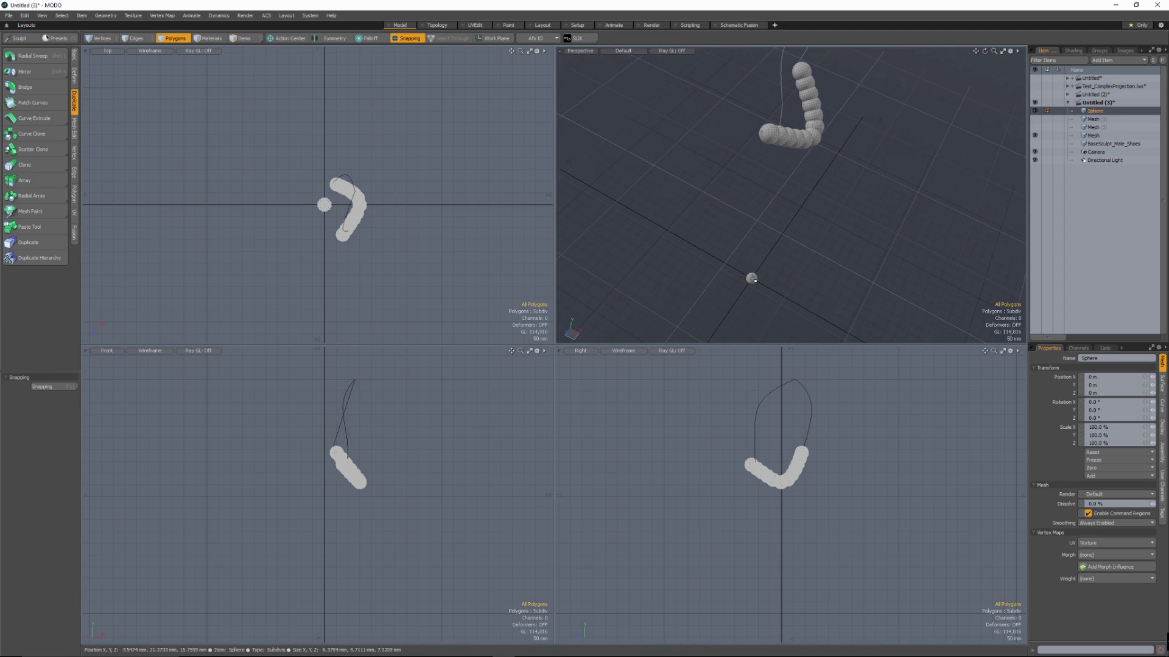
{"action": "left_click_drag", "start_coordinate": [753, 280], "coordinate": [553, 242], "text": "alt"}
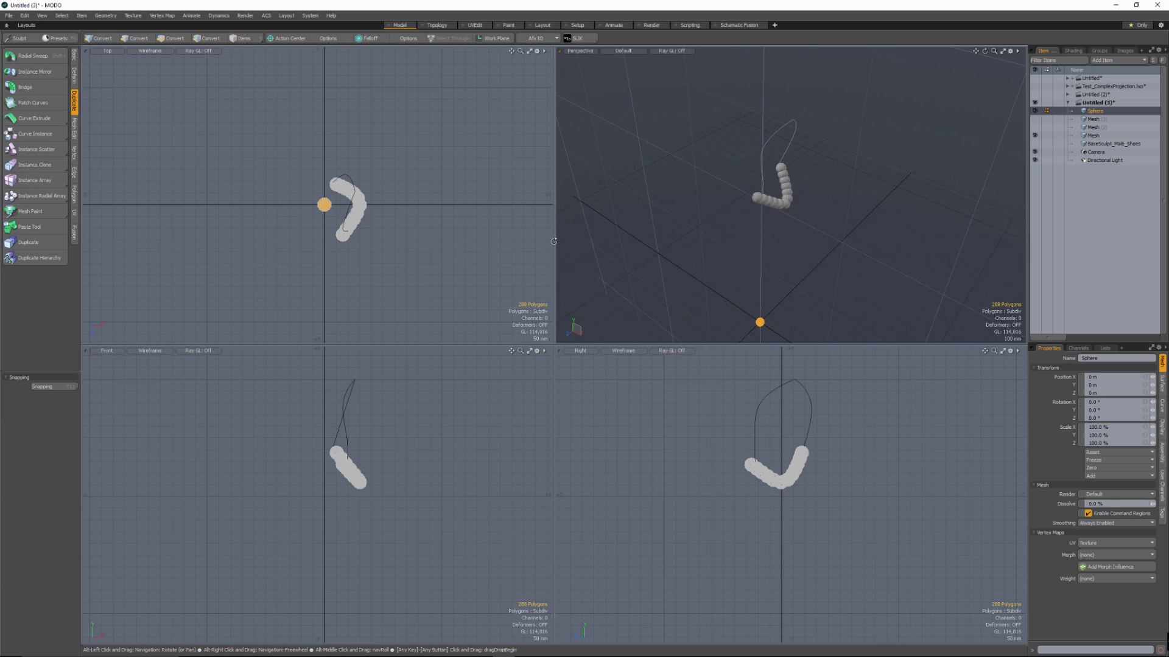
{"action": "left_click", "coordinate": [27, 139]}
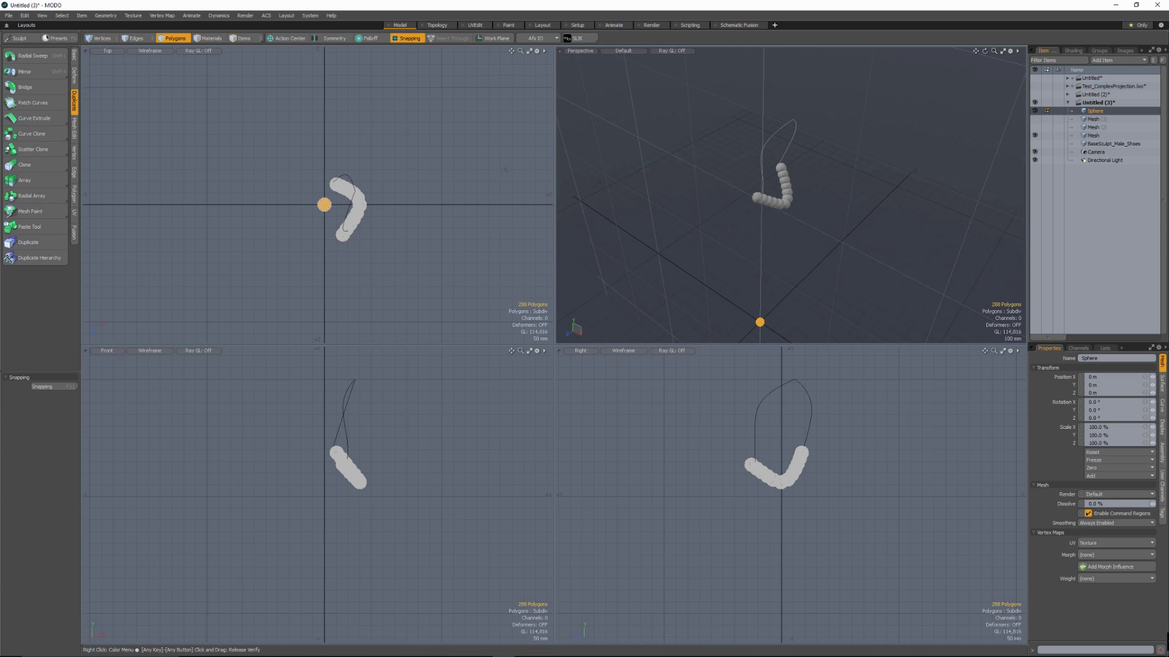
{"action": "left_click", "coordinate": [763, 151]}
{"action": "mouse_move", "coordinate": [758, 160]}
{"action": "left_mouse_down", "text": "alt"}
{"action": "mouse_move", "coordinate": [711, 203]}
{"action": "mouse_move", "coordinate": [633, 204]}
{"action": "mouse_move", "coordinate": [624, 230]}
{"action": "left_mouse_up", "text": "alt"}
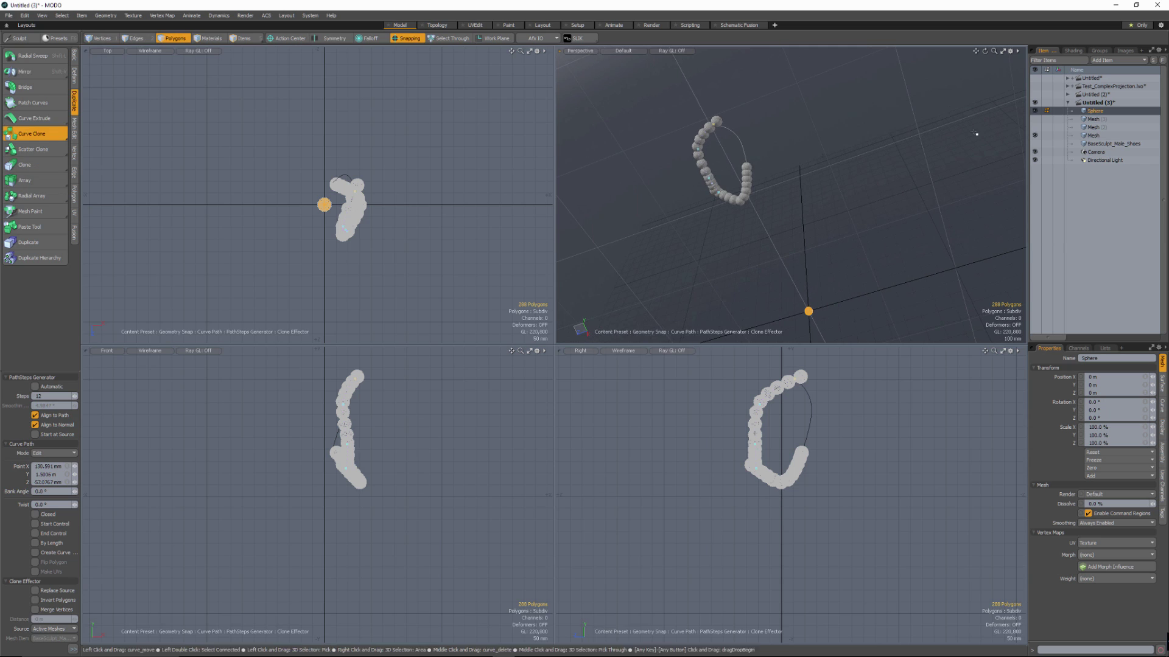
- Select the original sphere's polygons again and clone them along the last uncovered section of the segmented curve with Curve Clone
{"action": "key", "text": "space"}
{"action": "left_click", "coordinate": [1100, 135]}
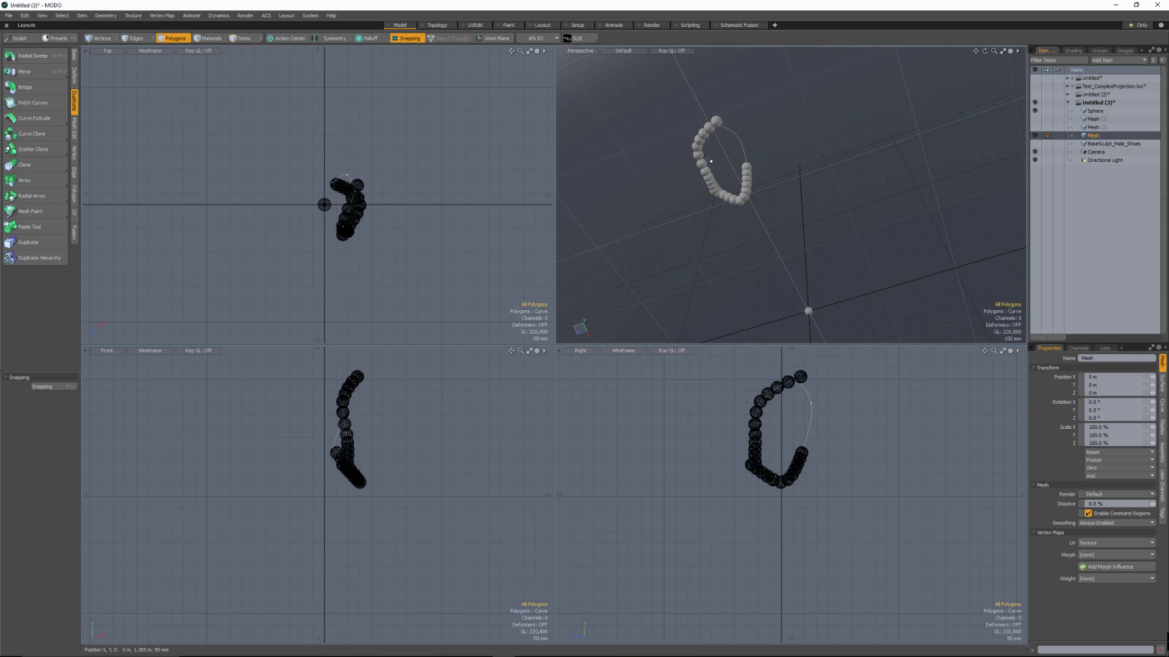
{"action": "left_click_drag", "start_coordinate": [710, 159], "coordinate": [686, 165]}
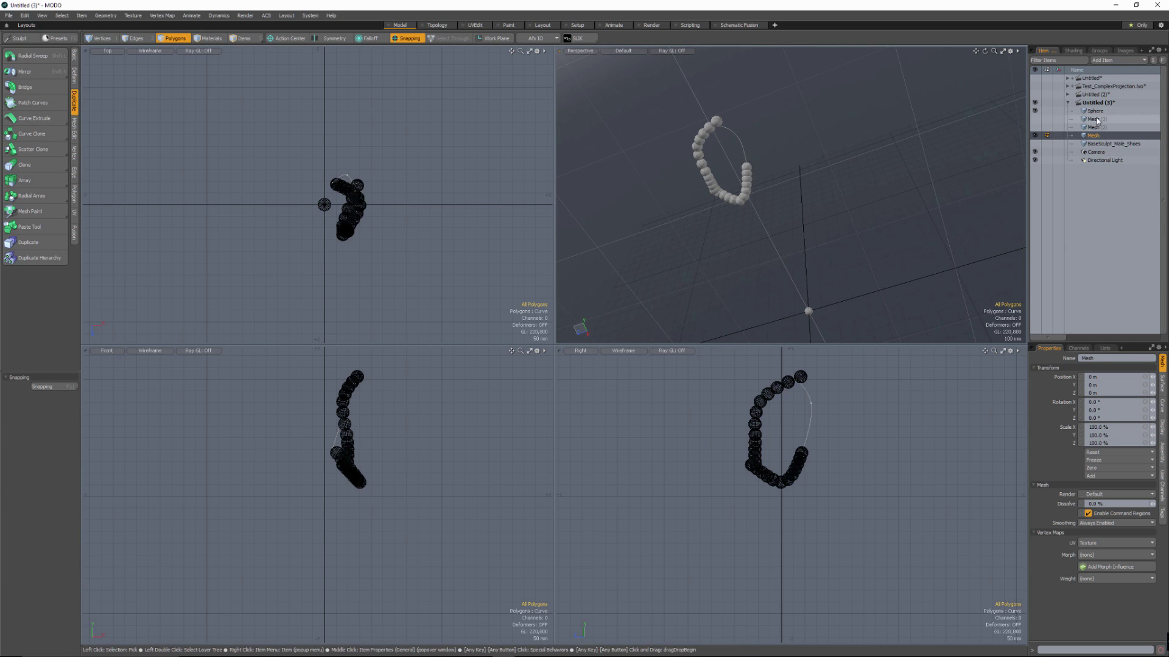
{"action": "left_click", "coordinate": [809, 310]}
{"action": "double_click", "coordinate": [809, 310]}
{"action": "left_click_drag", "start_coordinate": [797, 274], "coordinate": [811, 271], "text": "alt"}
{"action": "left_click", "coordinate": [27, 135]}
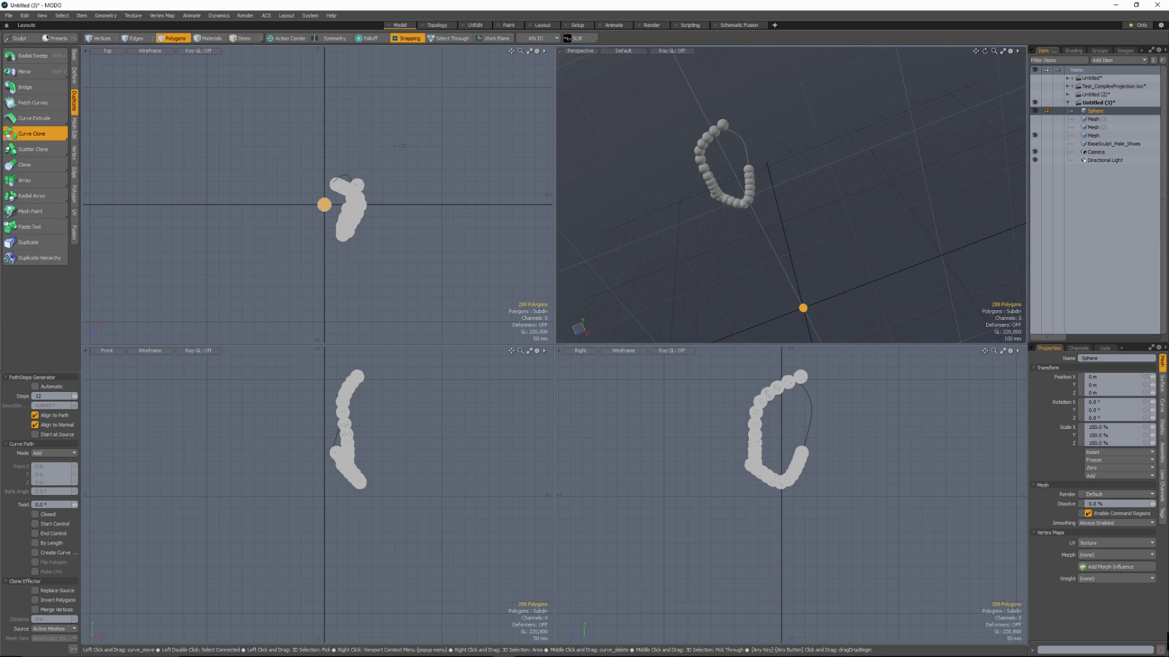
{"action": "left_click", "coordinate": [852, 165]}
{"action": "left_click_drag", "start_coordinate": [871, 162], "coordinate": [823, 157], "text": "alt"}
{"action": "mouse_move", "coordinate": [823, 157]}
{"action": "left_mouse_down", "text": "ctrl+alt"}
{"action": "mouse_move", "coordinate": [855, 155]}
{"action": "mouse_move", "coordinate": [683, 196]}
{"action": "mouse_move", "coordinate": [711, 131]}
{"action": "mouse_move", "coordinate": [785, 218]}
{"action": "left_mouse_up", "text": "ctrl+alt"}
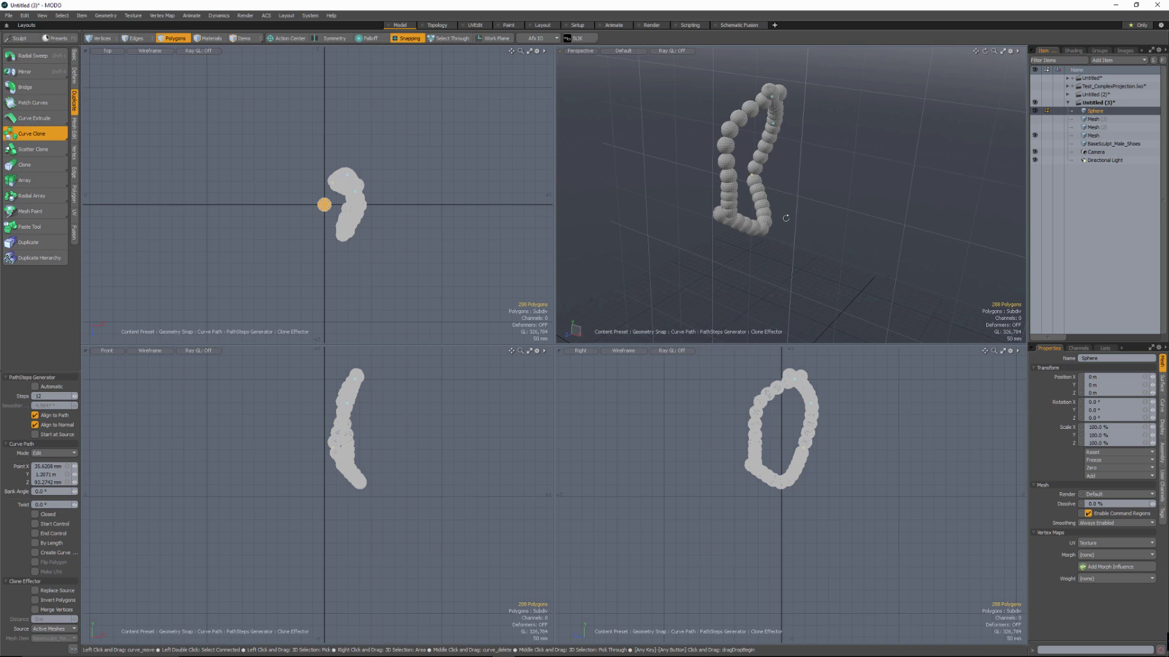
- Delete all cloned spheres from the Sphere mesh, keeping only the original sphere at the origin
{"action": "left_click", "coordinate": [1092, 135]}
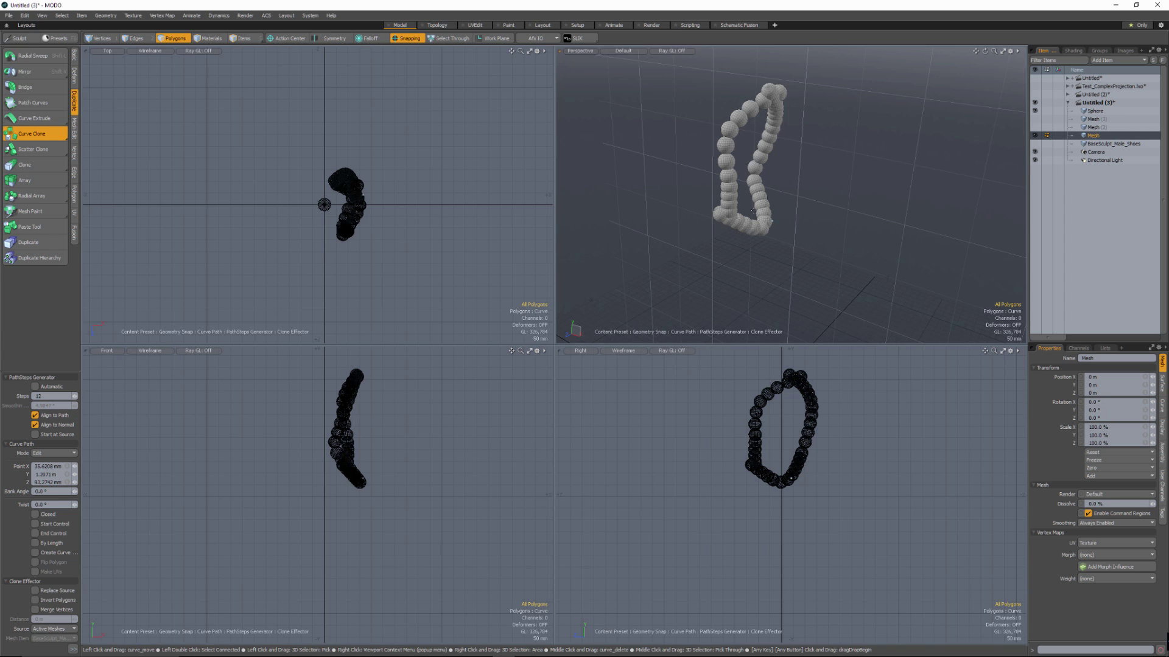
{"action": "left_click_drag", "start_coordinate": [753, 211], "coordinate": [840, 201], "text": "alt"}
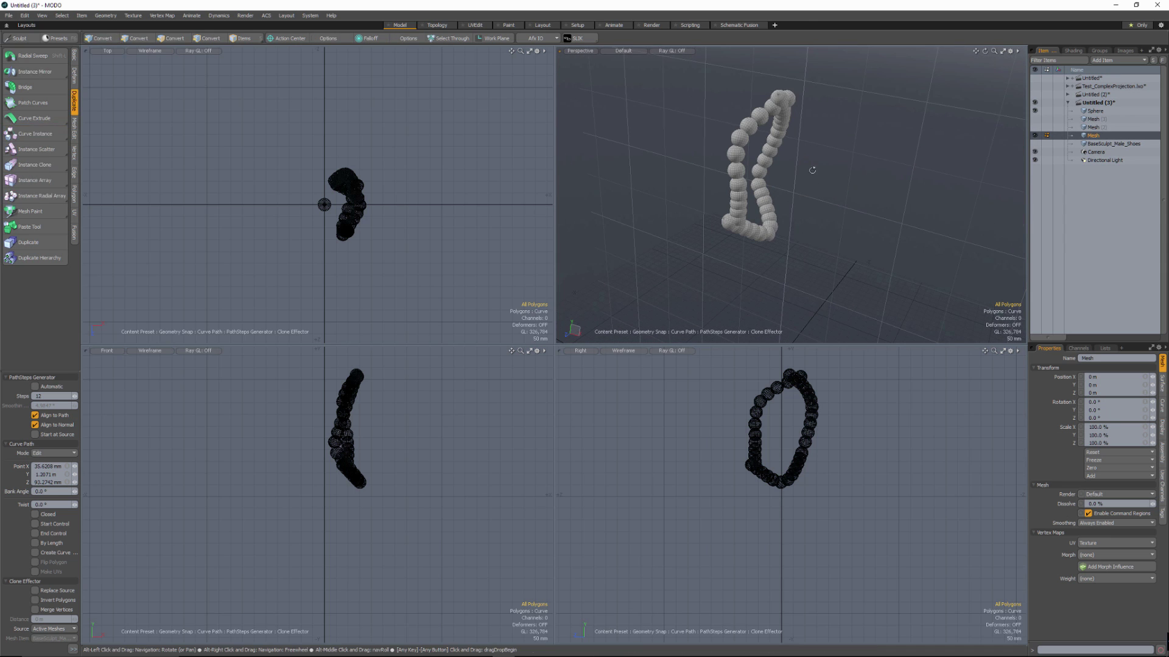
{"action": "left_click_drag", "start_coordinate": [811, 172], "coordinate": [784, 180], "text": "alt"}
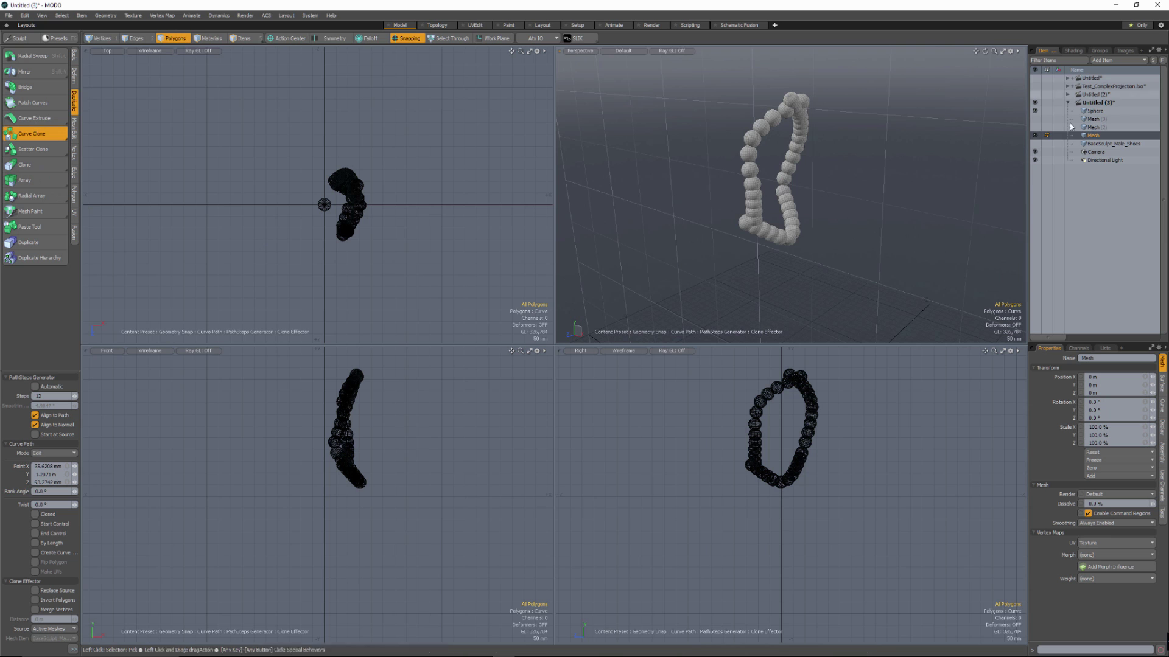
{"action": "left_click", "coordinate": [1095, 111]}
{"action": "left_click_drag", "start_coordinate": [830, 237], "coordinate": [777, 246], "text": "alt+shift"}
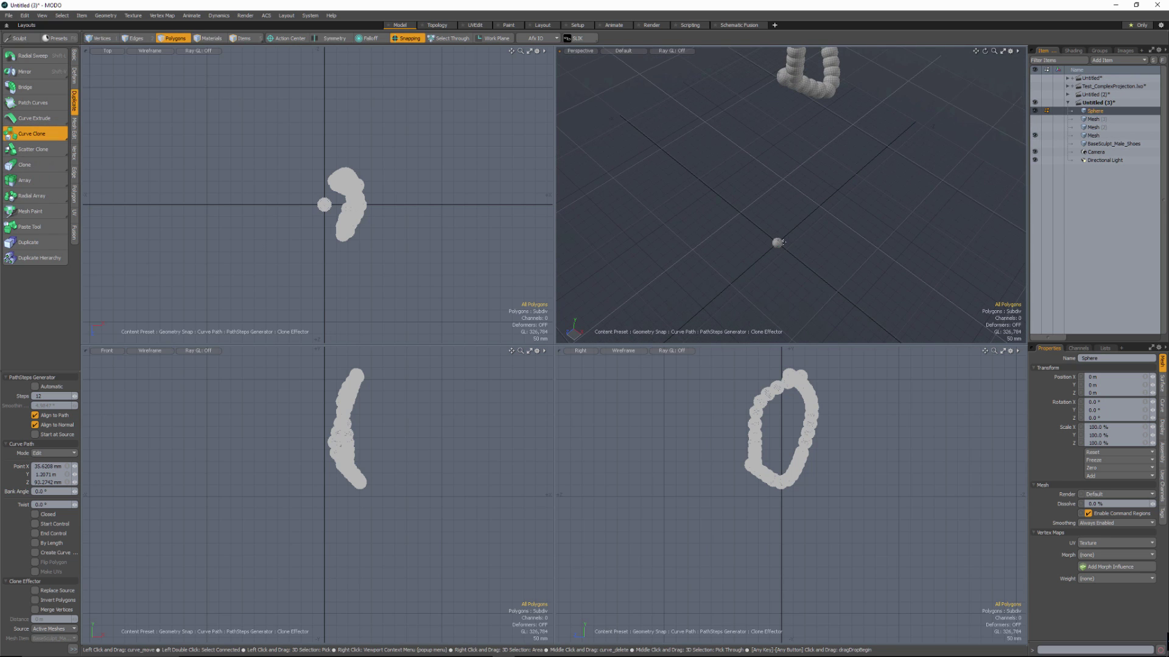
{"action": "key", "text": "space"}
{"action": "double_click", "coordinate": [777, 244]}
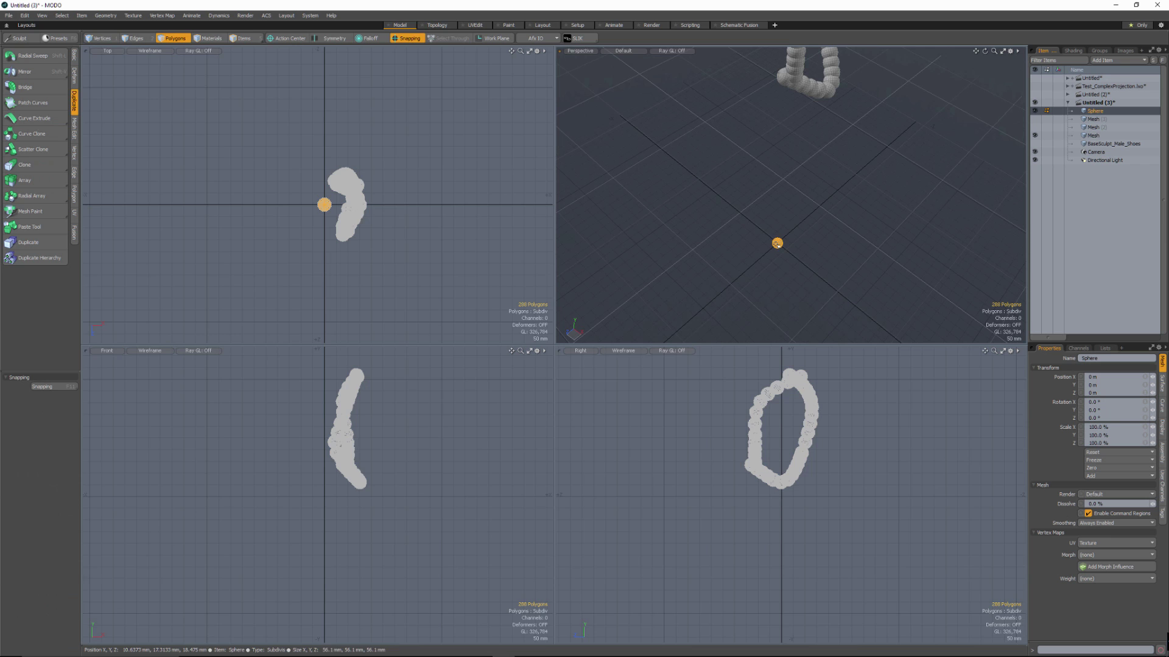
{"action": "key", "text": "["}
{"action": "key", "text": "Delete"}
- Hide the segmented curve mesh and the open S-curve mesh, and make the closed curve Mesh (2) visible
{"action": "left_click_drag", "start_coordinate": [757, 243], "coordinate": [870, 181], "text": "alt"}
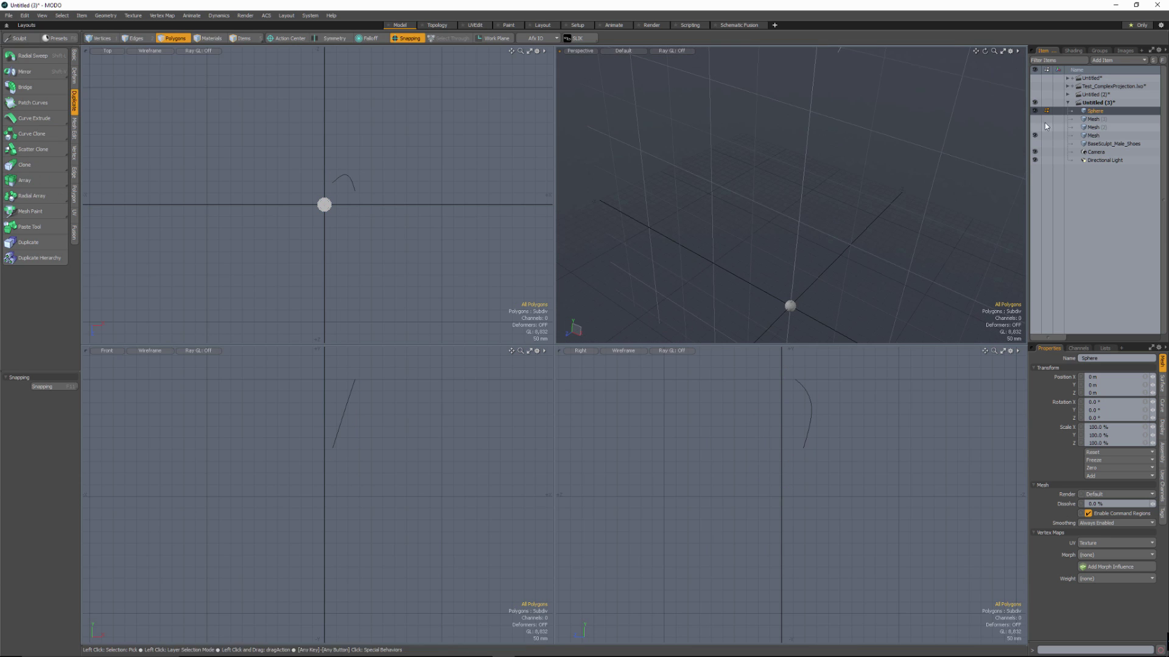
{"action": "left_click", "coordinate": [1035, 119]}
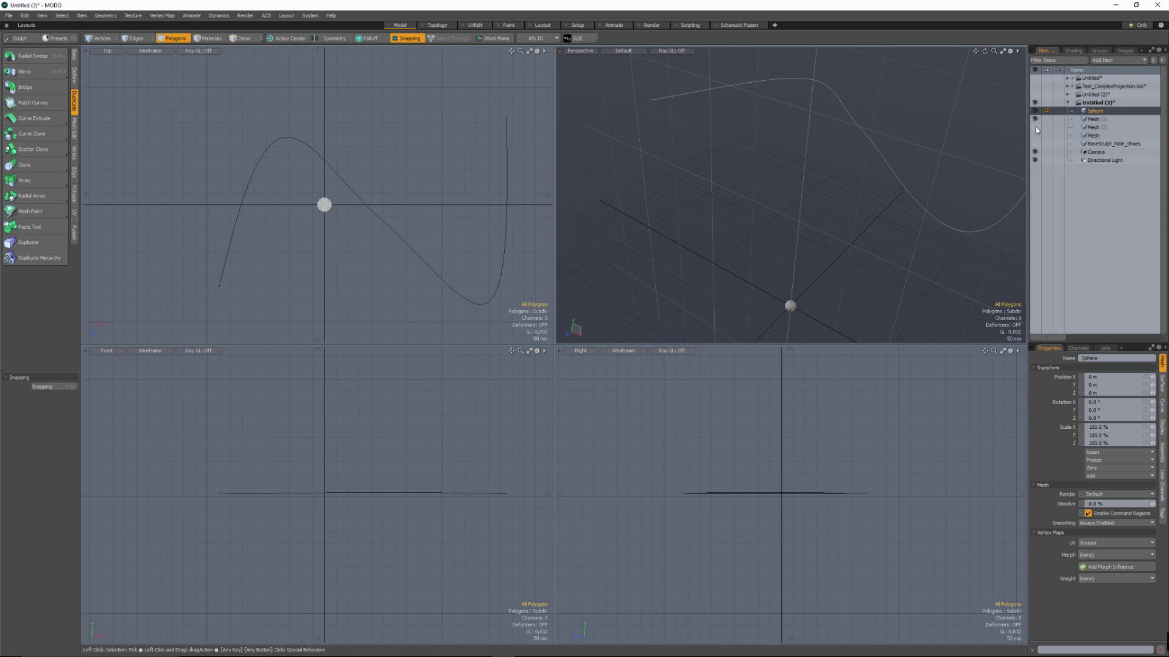
{"action": "left_click", "coordinate": [1036, 128]}
{"action": "left_click", "coordinate": [1035, 120]}
{"action": "left_click_drag", "start_coordinate": [879, 177], "coordinate": [777, 214], "text": "alt+shift"}
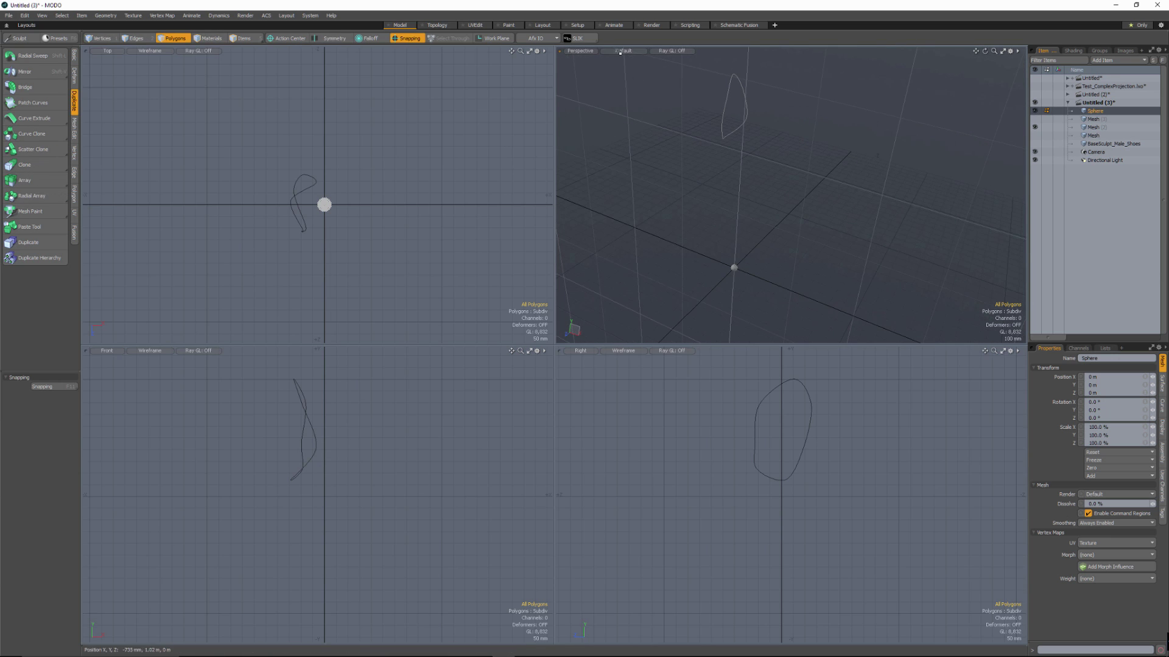
- Clone the Sphere around the closed curve of Mesh (2) with Curve Clone, using 12 steps
{"action": "left_click", "coordinate": [37, 135]}
{"action": "left_click_drag", "start_coordinate": [718, 156], "coordinate": [729, 152], "text": "alt"}
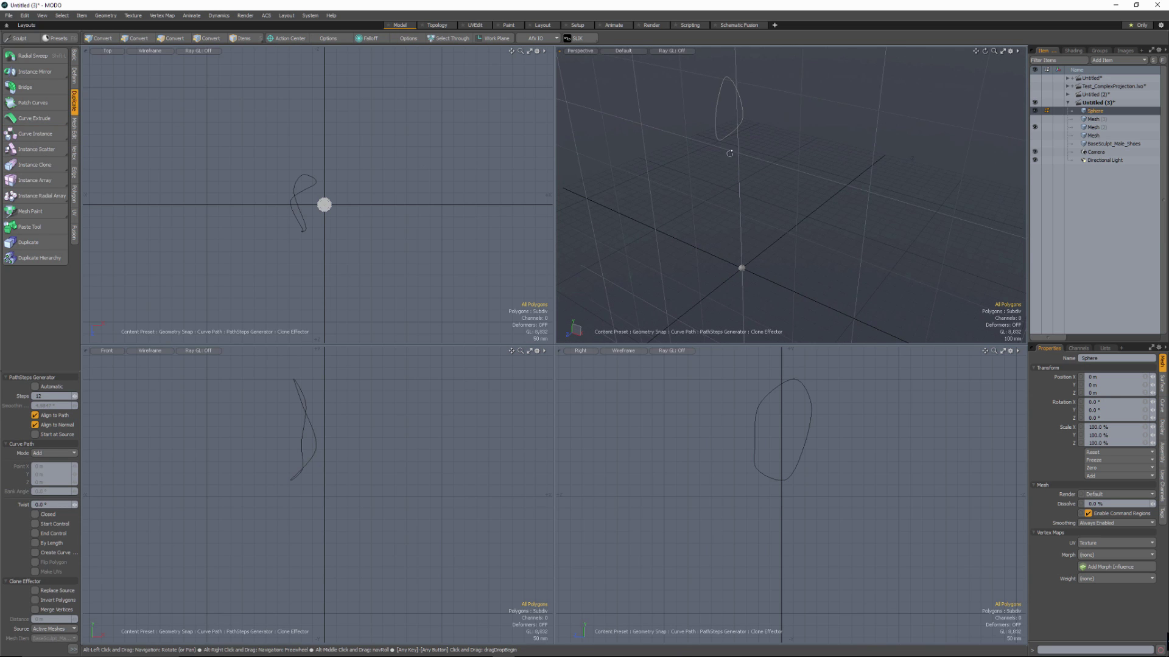
{"action": "left_click", "coordinate": [1098, 129]}
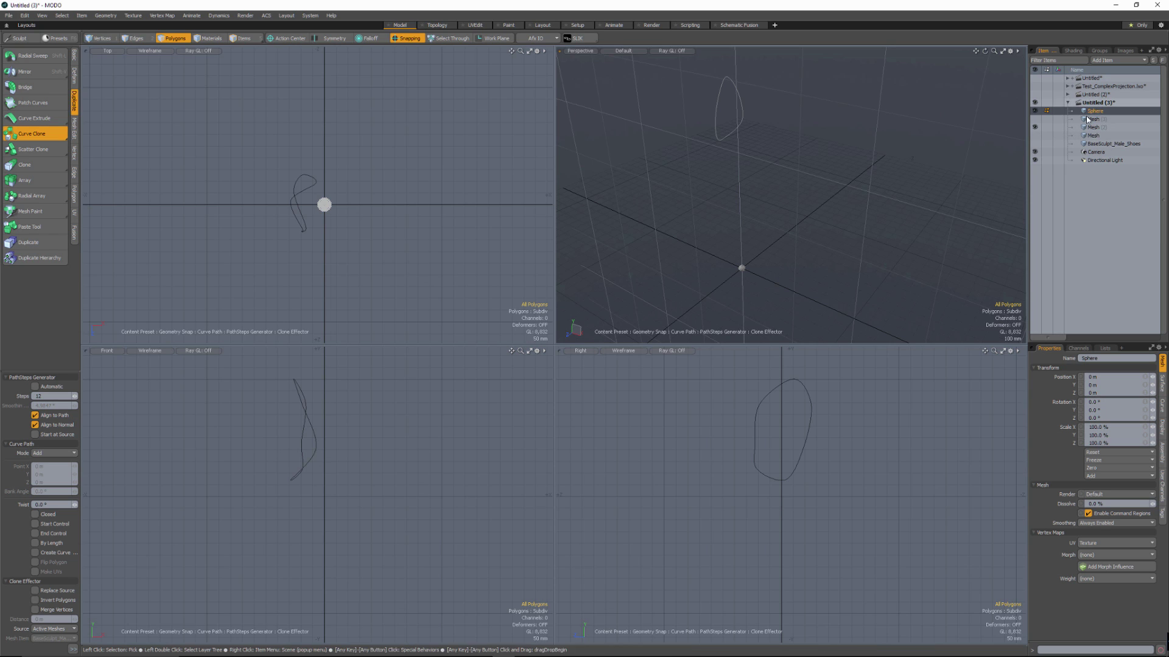
{"action": "left_click_drag", "start_coordinate": [629, 229], "coordinate": [903, 214], "text": "alt"}
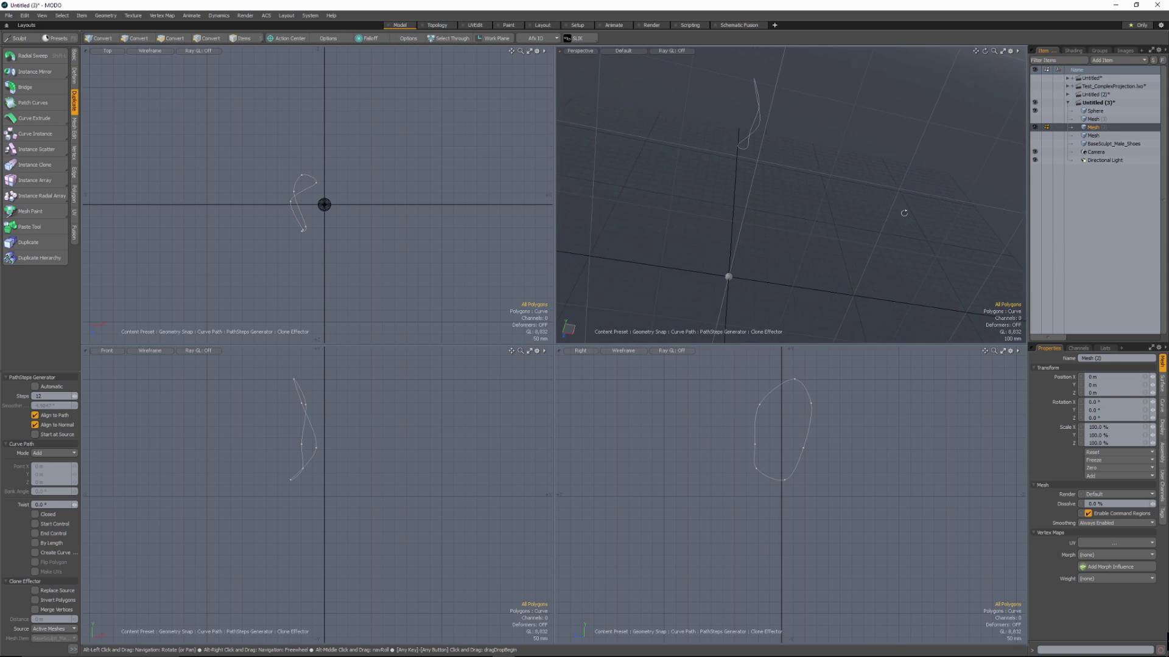
{"action": "left_click", "coordinate": [1103, 112]}
{"action": "left_click_drag", "start_coordinate": [788, 198], "coordinate": [804, 133], "text": "alt"}
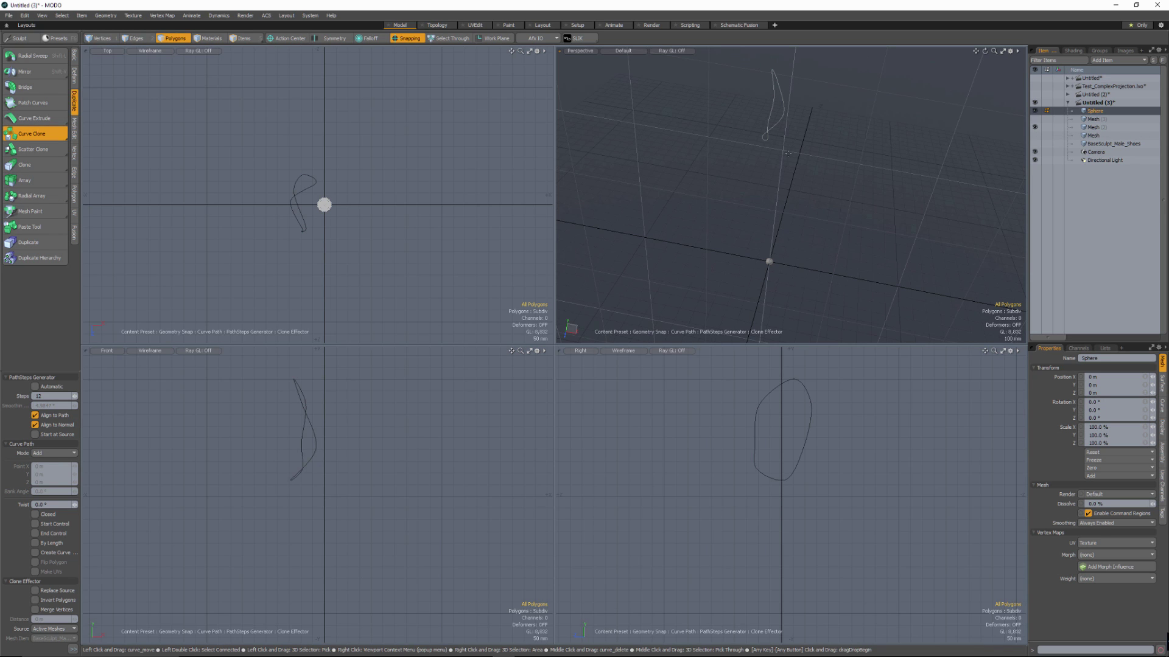
{"action": "left_click", "coordinate": [788, 154]}
{"action": "left_click_drag", "start_coordinate": [694, 177], "coordinate": [913, 111], "text": "alt"}
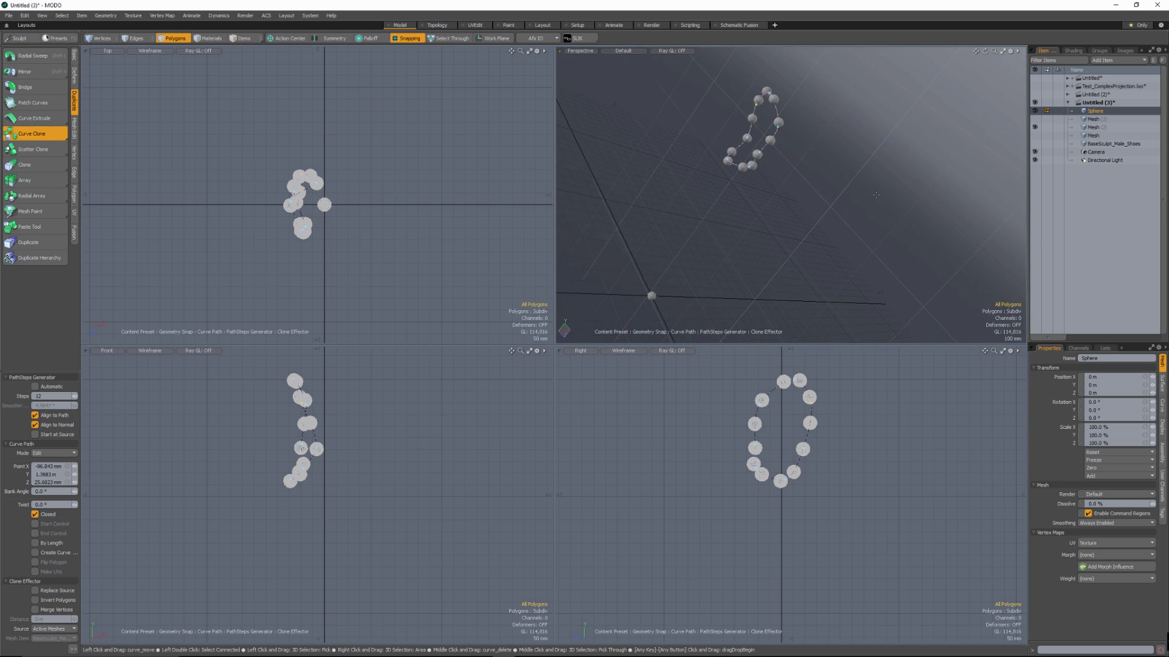
{"action": "left_click_drag", "start_coordinate": [876, 195], "coordinate": [858, 177], "text": "alt"}
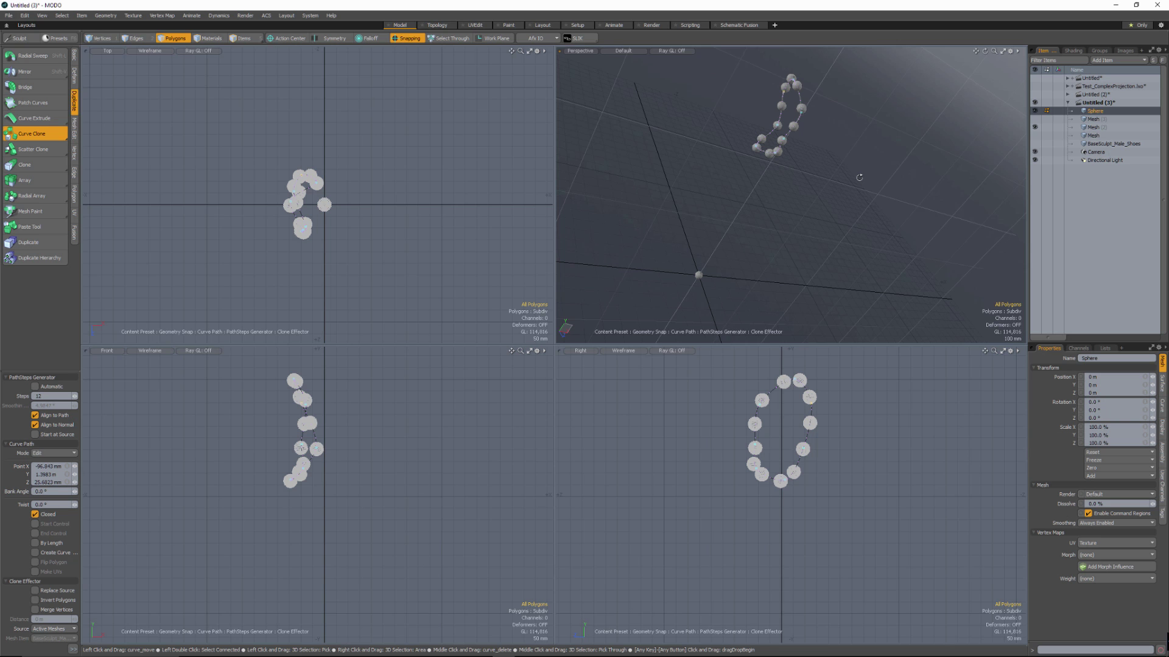